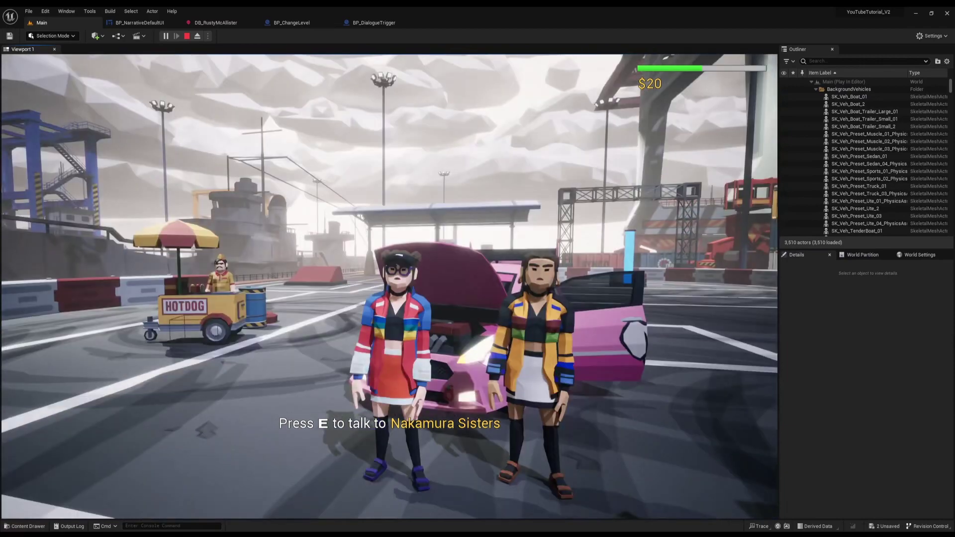
# Test the Nakamura Sisters conversation in the running game, and end the play session.
pyautogui.press('e')
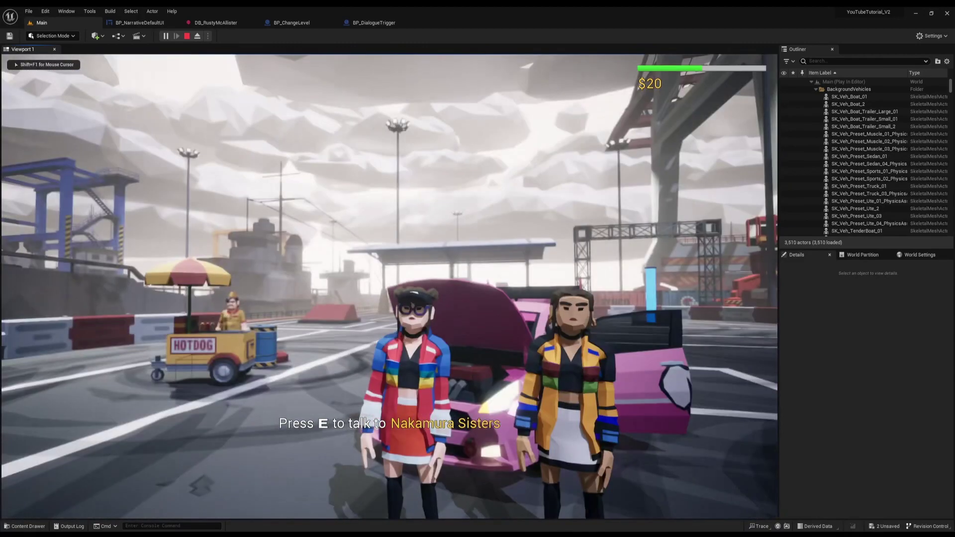
pyautogui.press('Escape')
pyautogui.moveTo(442, 345)
pyautogui.mouseDown(button='right')
pyautogui.moveTo(502, 379)
pyautogui.moveTo(442, 345)
pyautogui.mouseUp(button='right')
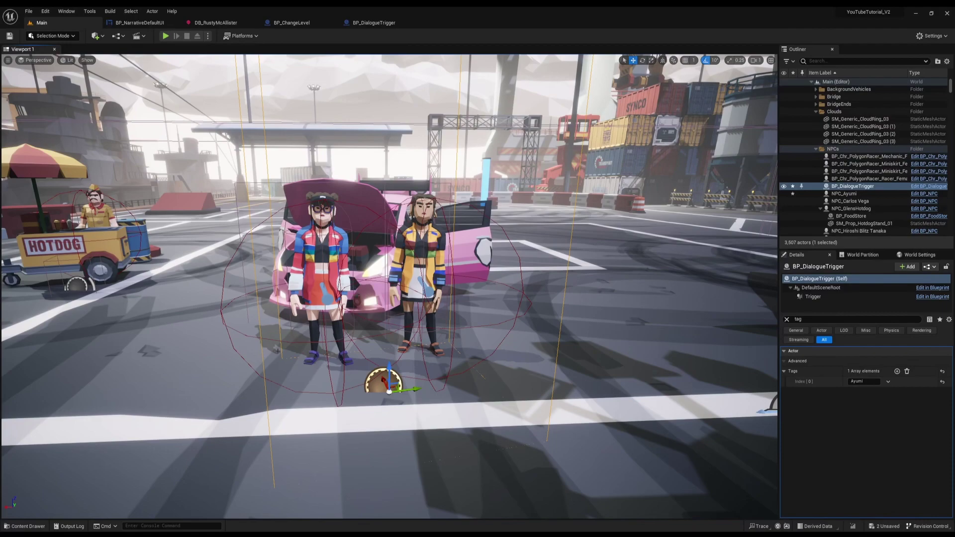
pyautogui.moveTo(240, 370); pyautogui.dragTo(339, 292, button='right')
pyautogui.moveTo(328, 297); pyautogui.dragTo(729, 421)
pyautogui.moveTo(728, 421); pyautogui.dragTo(632, 418, button='right')
pyautogui.hotkey('ctrl', 'z')
pyautogui.press('d')
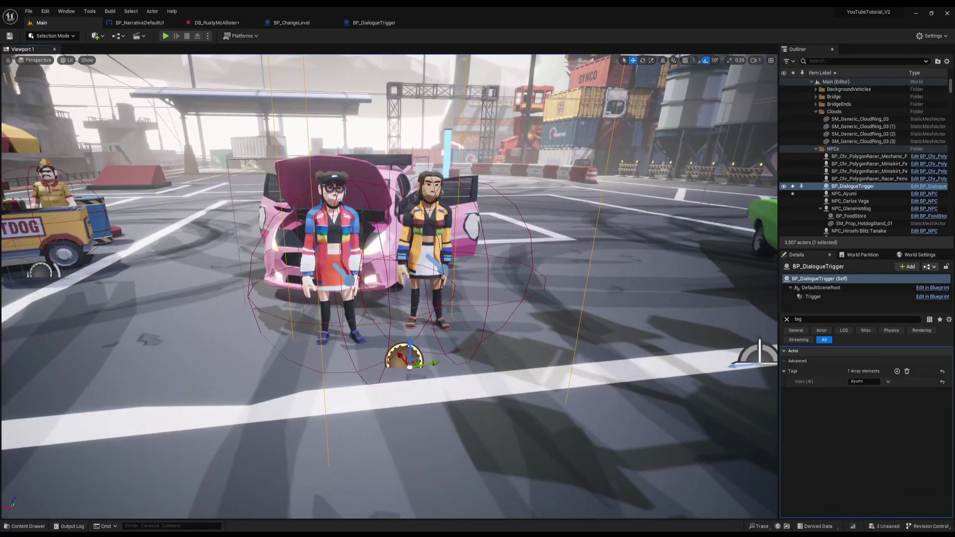
# Compare the actor tags of the two sister NPCs standing by the pink car.
pyautogui.click(344, 224)
pyautogui.click(423, 225)
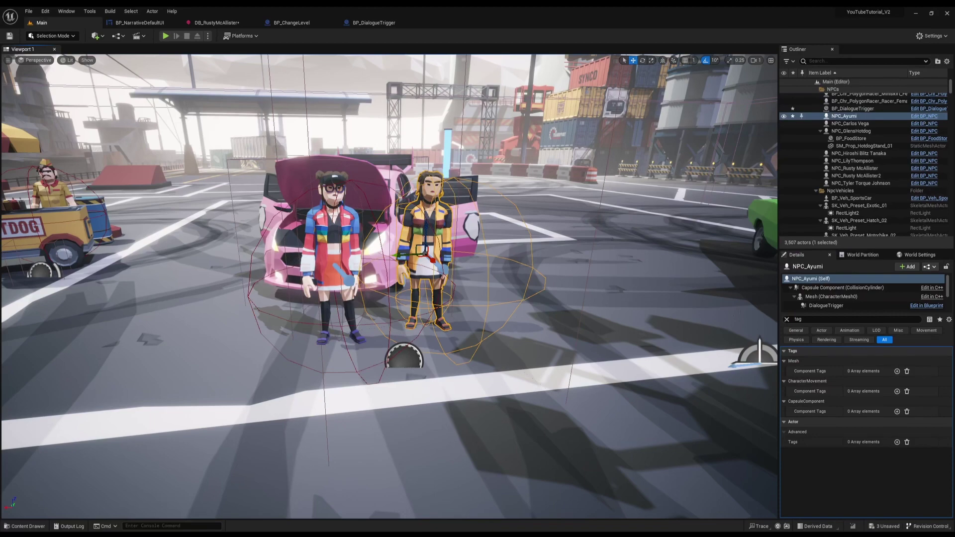
pyautogui.press('w')
pyautogui.moveTo(575, 257); pyautogui.dragTo(542, 241, button='right')
pyautogui.click(421, 258)
pyautogui.moveTo(421, 259); pyautogui.dragTo(409, 245, button='right')
pyautogui.press('d')
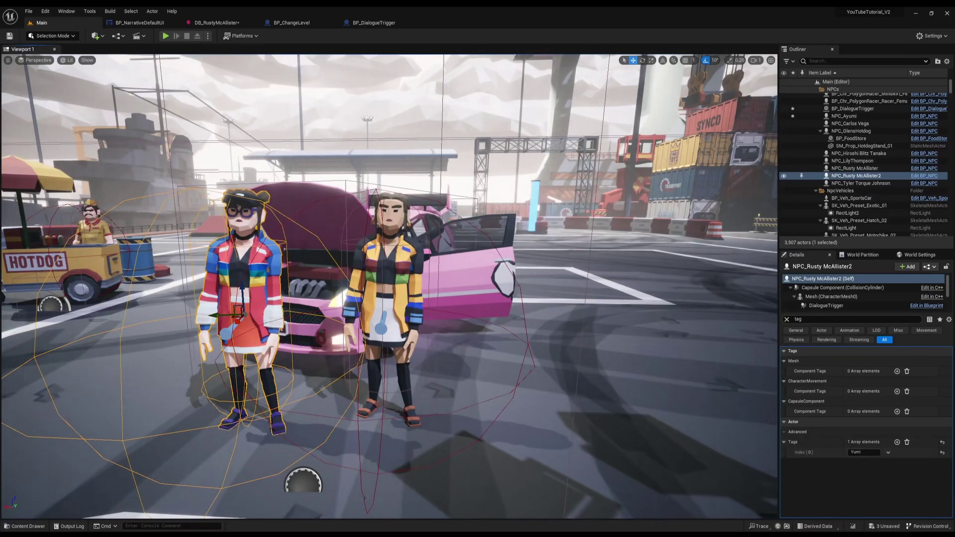
# Locate the dialogue asset assigned to BP_DialogueTrigger in front of the sisters and open DB_NakamuraSisters.
pyautogui.click(305, 481)
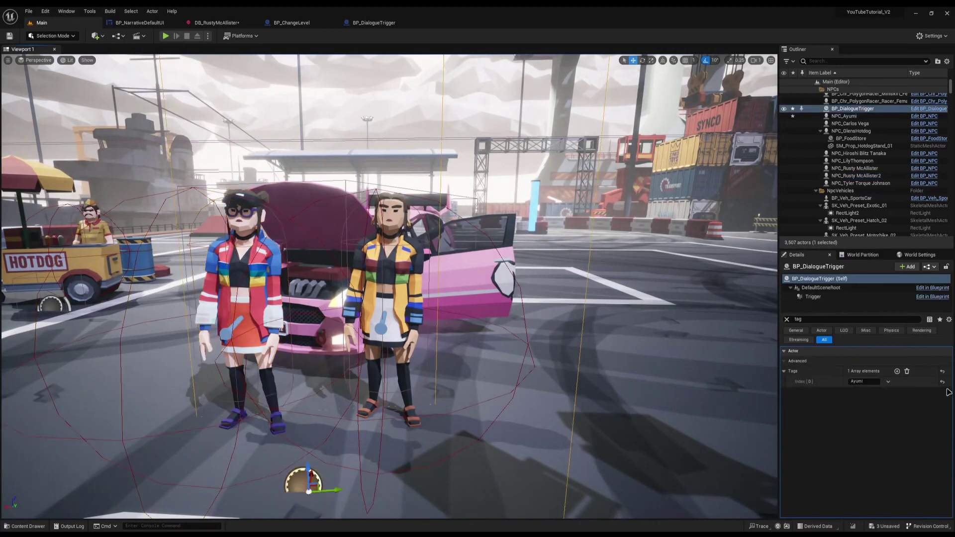
pyautogui.click(787, 320)
pyautogui.click(915, 422)
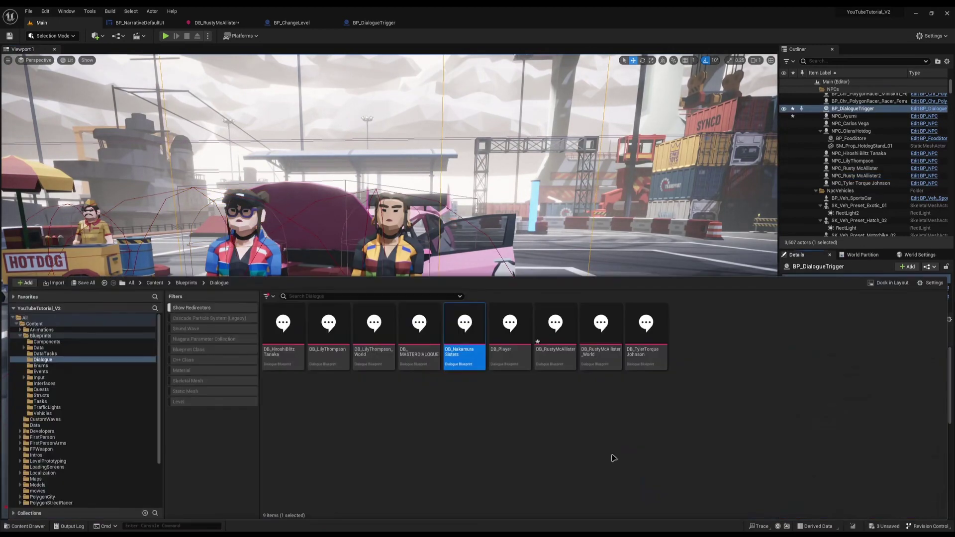
pyautogui.doubleClick(419, 344)
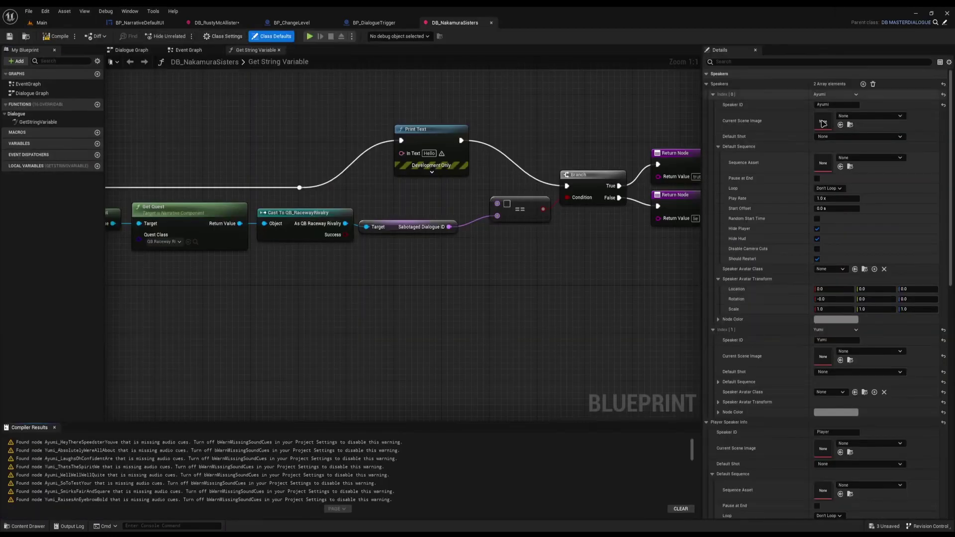
# Collapse the two speaker entries of DB_NakamuraSisters and review their speaker names.
pyautogui.click(713, 94)
pyautogui.click(797, 105)
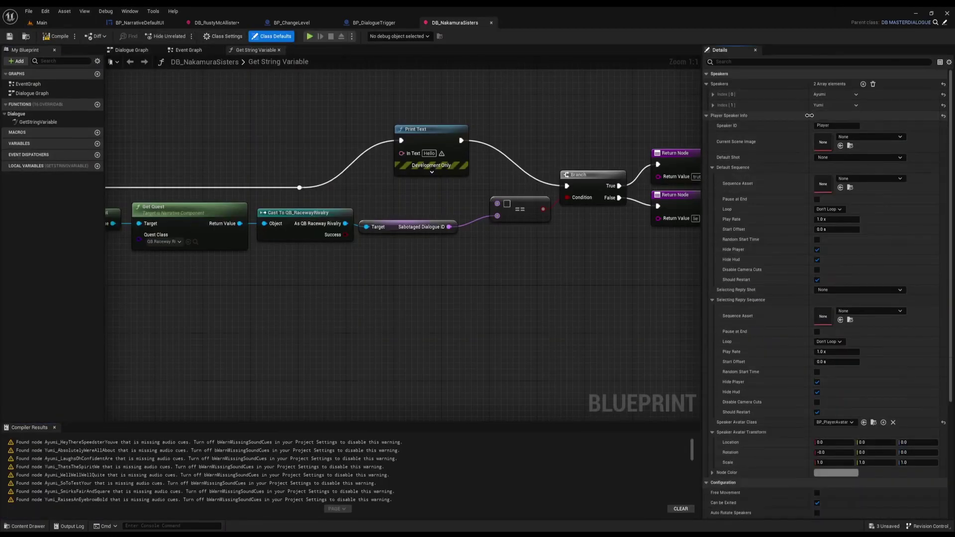
pyautogui.click(774, 106)
pyautogui.click(767, 96)
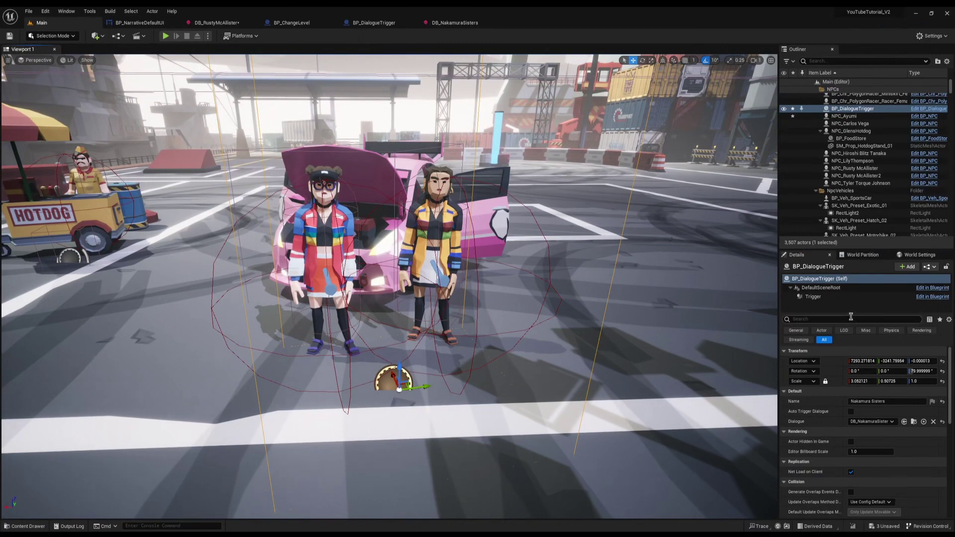
# Remove the Ayumi actor tag from BP_DialogueTrigger and add the tag Ayumi to NPC_Ayumi.
pyautogui.write('ag')
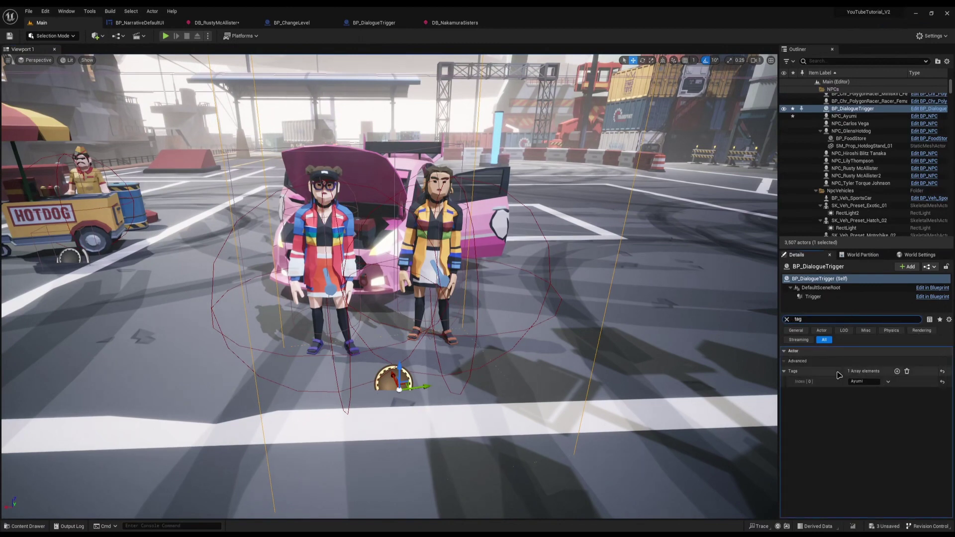
pyautogui.click(860, 380)
pyautogui.press('BackSpace')
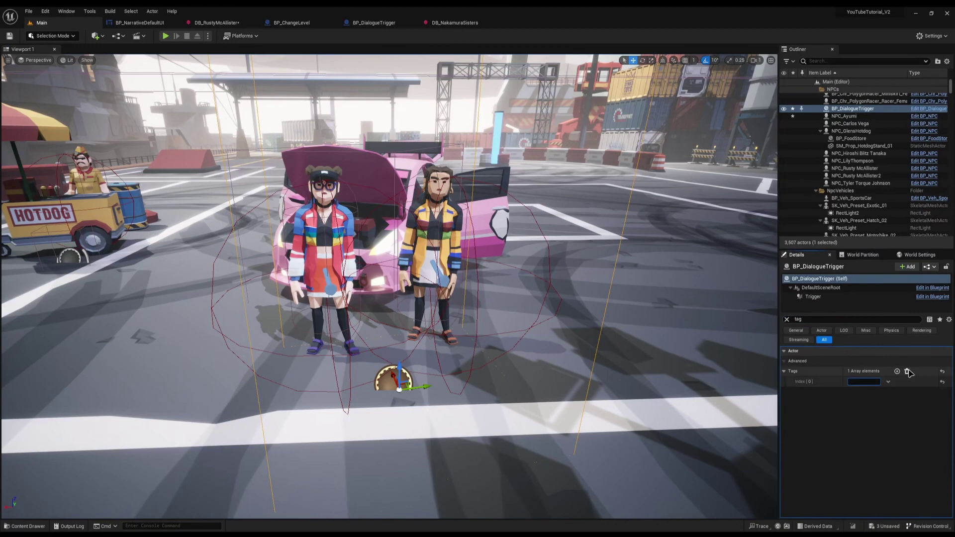
pyautogui.click(907, 371)
pyautogui.click(420, 235)
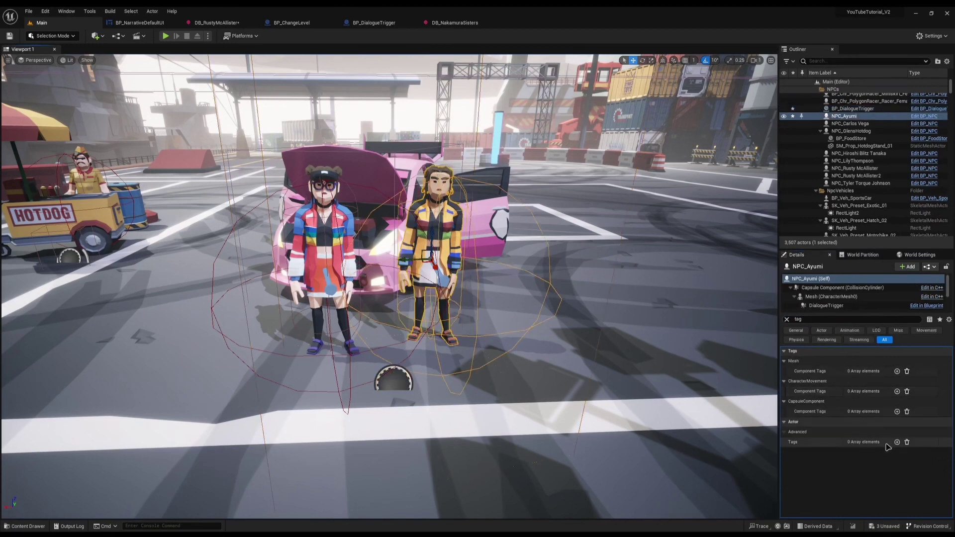
pyautogui.click(897, 442)
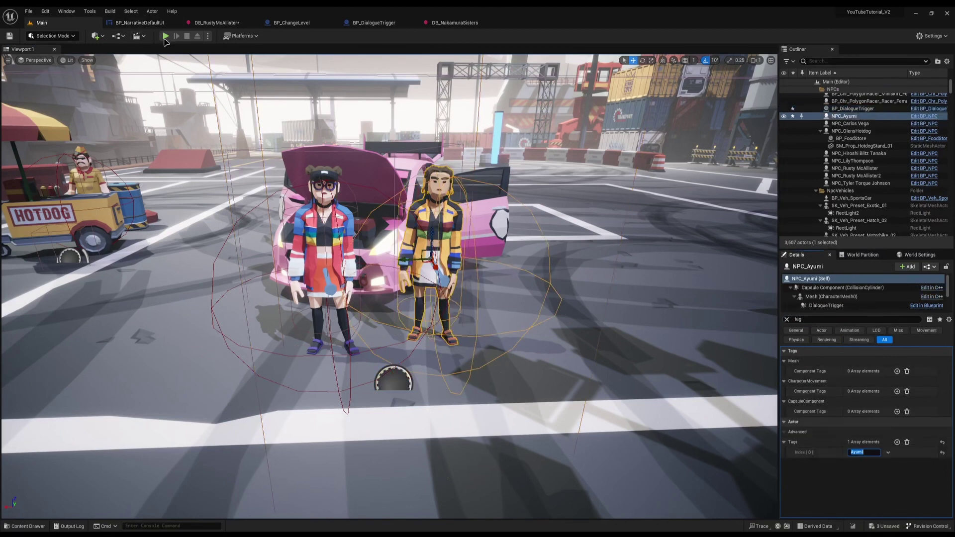
# Play the level, start the sisters' dialogue to check the speaker camera, and stop the session.
pyautogui.click(166, 36)
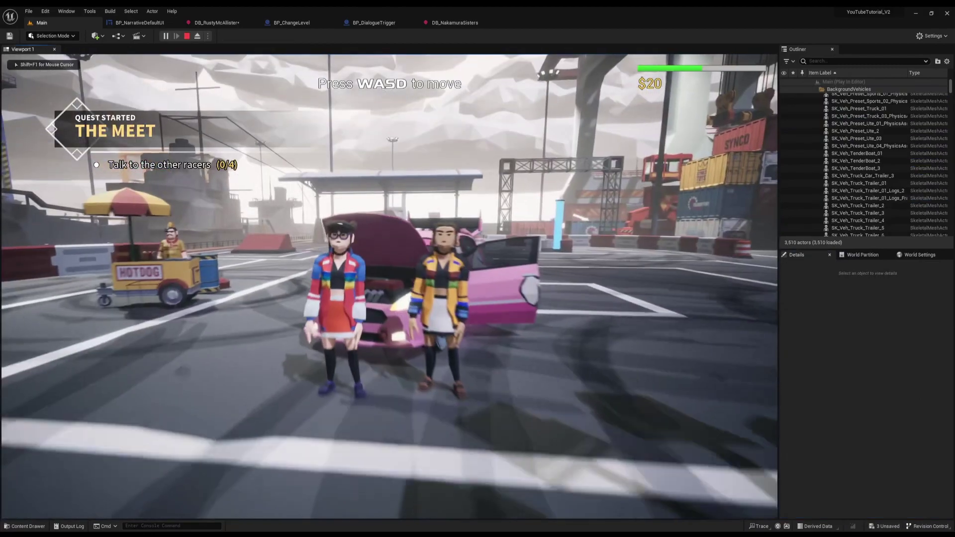
pyautogui.press('w')
pyautogui.press('e')
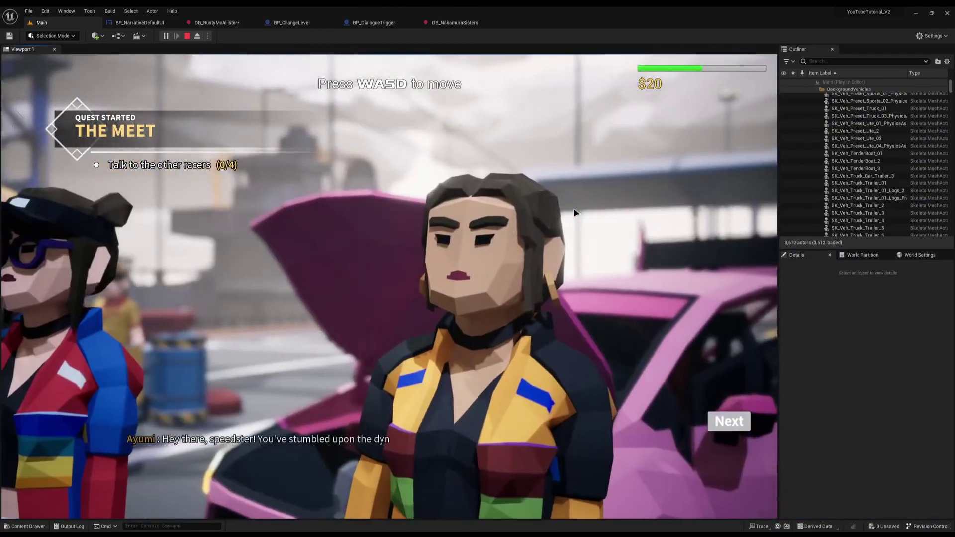
pyautogui.press('Escape')
pyautogui.press('Escape')
pyautogui.press('s')
pyautogui.moveTo(574, 213); pyautogui.dragTo(697, 261, button='right')
pyautogui.press('a')
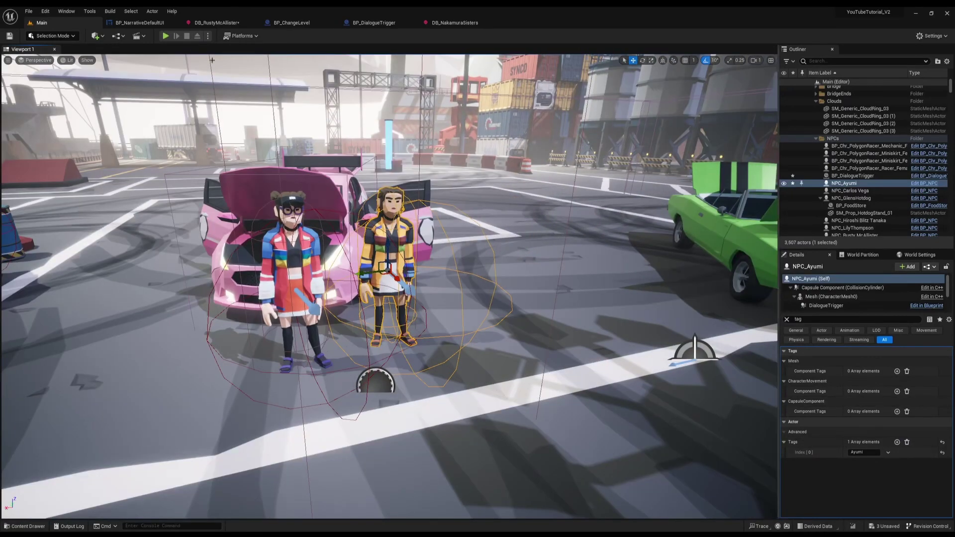
# Examine the Begin Dialogue node and its Default NPCAvatar input in BP_NPC's auto interaction graph.
pyautogui.click(374, 22)
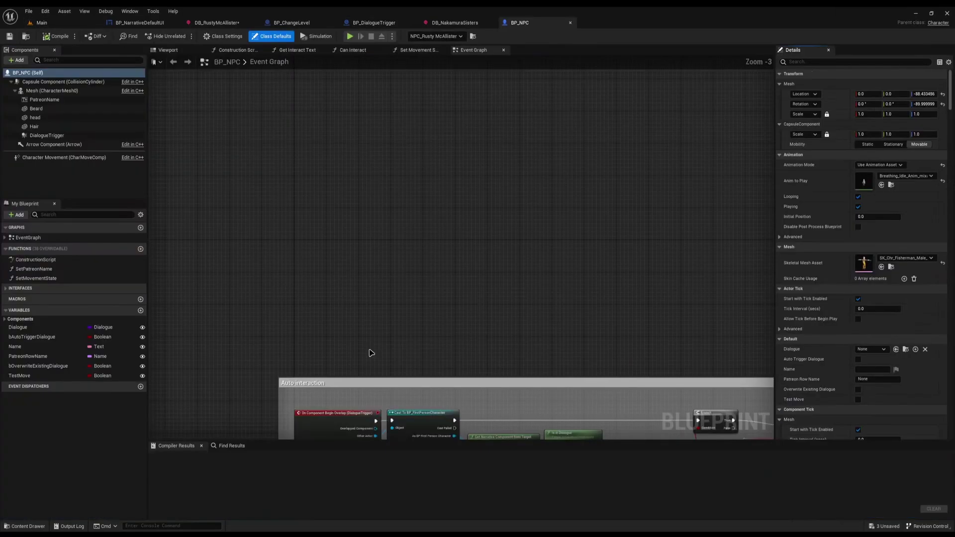
pyautogui.moveTo(406, 332); pyautogui.dragTo(249, 133, button='right')
pyautogui.moveTo(509, 180); pyautogui.dragTo(170, 175, button='right')
pyautogui.scroll(3, 484, 241)
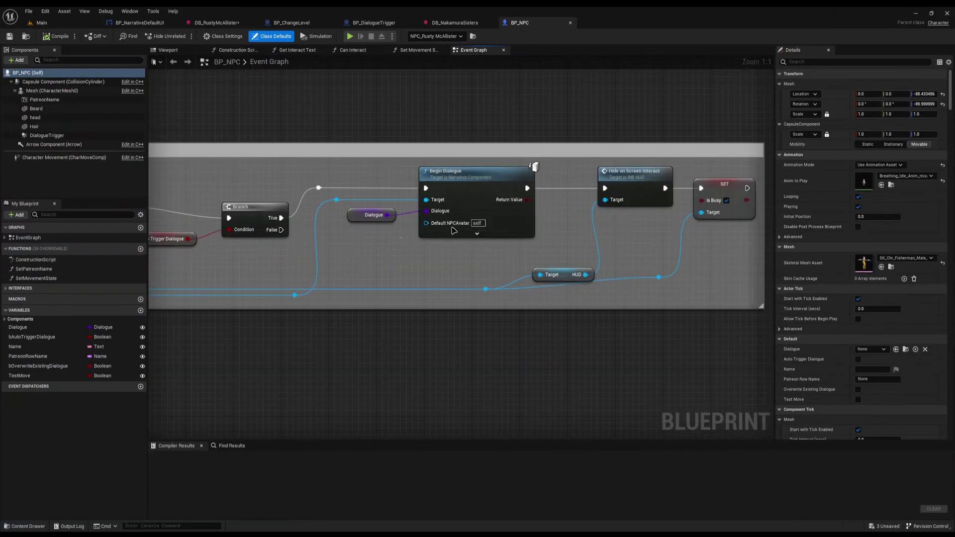
# Return to the Main level and look at NPC_Rusty McAllister's actor tag and the surrounding NPCs.
pyautogui.click(41, 22)
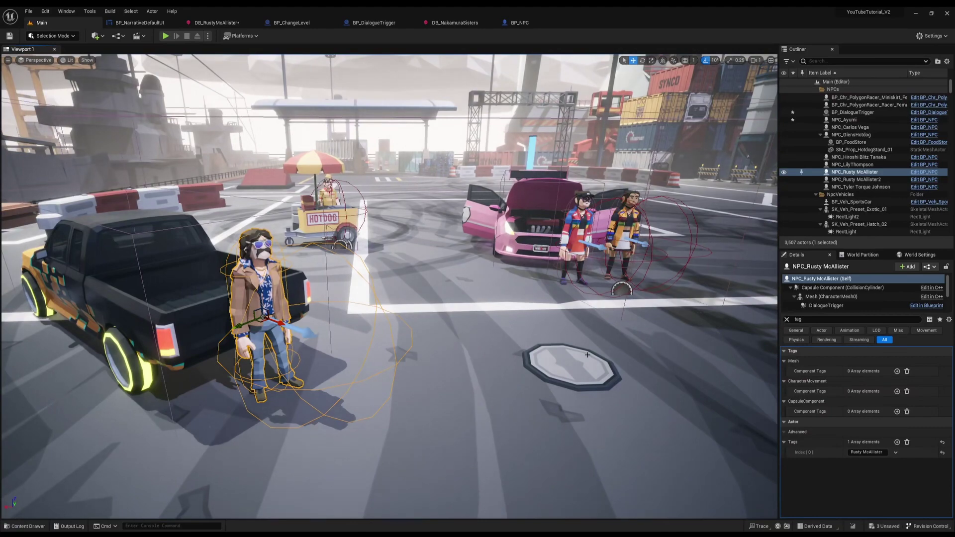
pyautogui.moveTo(610, 360); pyautogui.dragTo(426, 405, button='right')
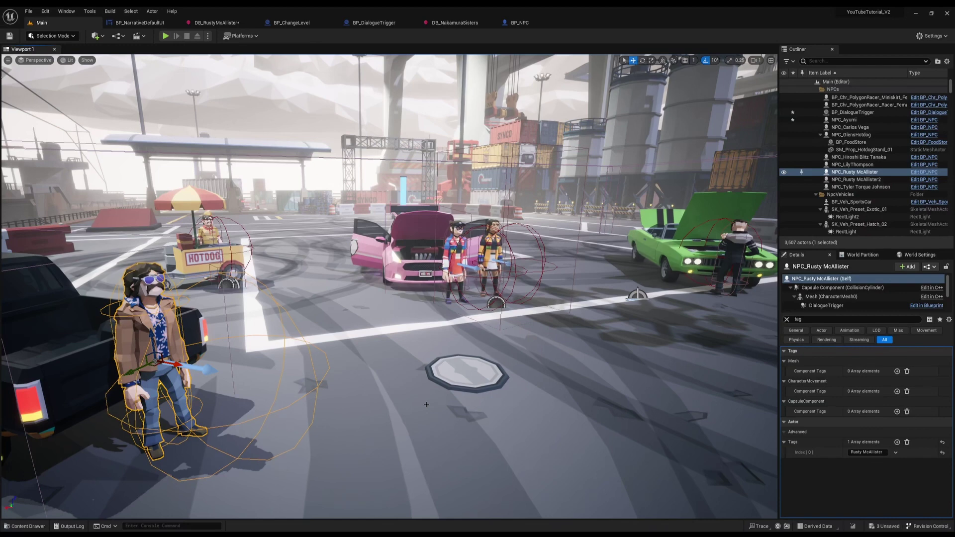
pyautogui.moveTo(310, 118); pyautogui.dragTo(254, 124, button='right')
# Browse the project's Blueprints folder to look over its classes.
pyautogui.hotkey('ctrl', 'space')
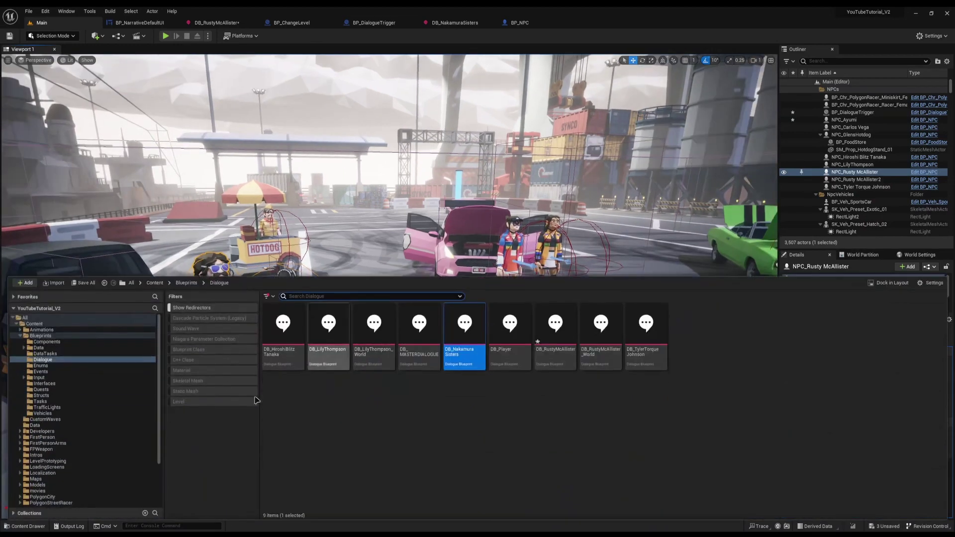
pyautogui.click(40, 336)
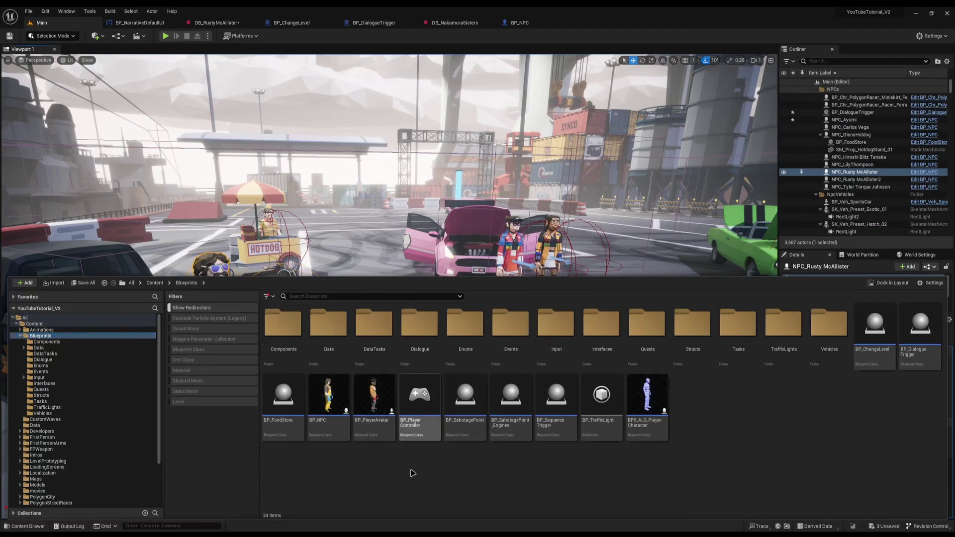
pyautogui.rightClick(412, 474)
pyautogui.press('Escape')
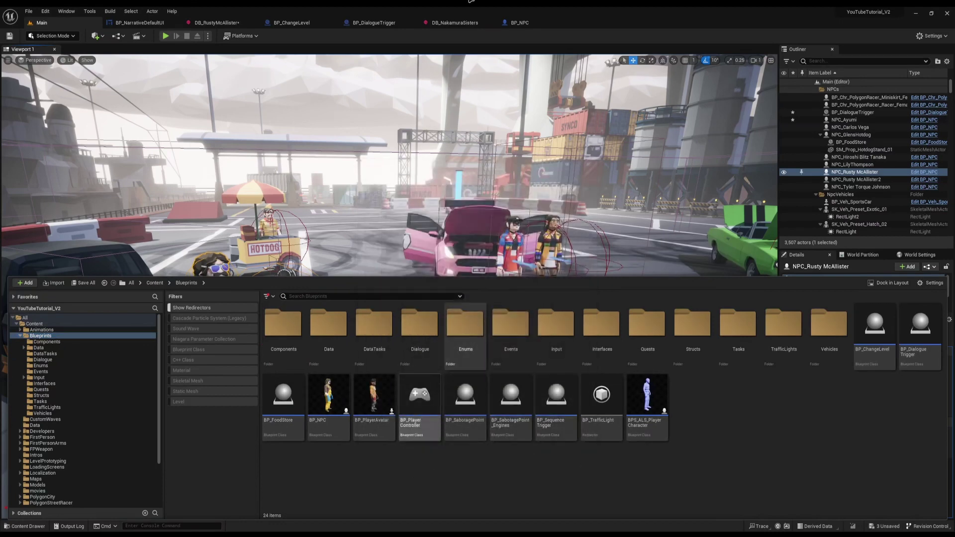
# Show the BP_NPC character in 3D and inspect its Mesh component from the front.
pyautogui.click(520, 22)
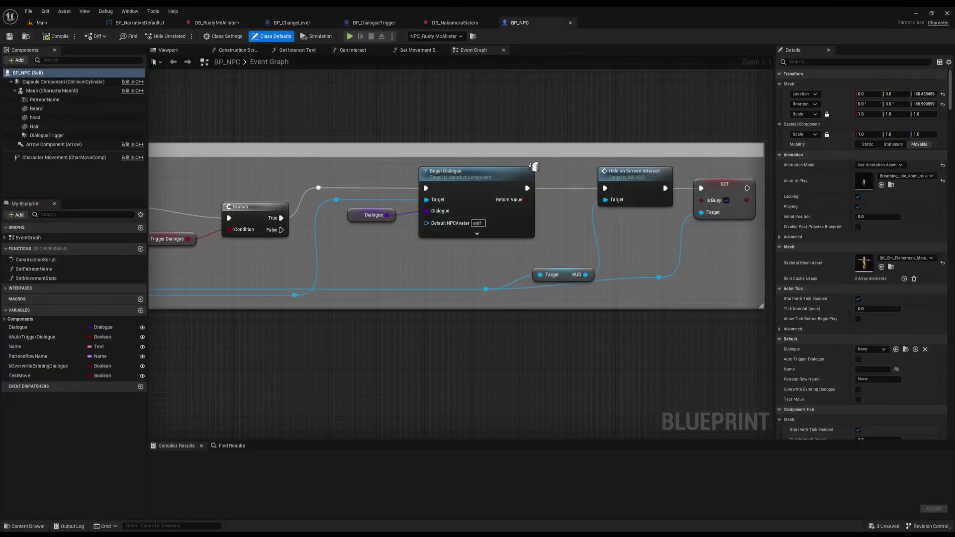
pyautogui.click(165, 49)
pyautogui.click(52, 90)
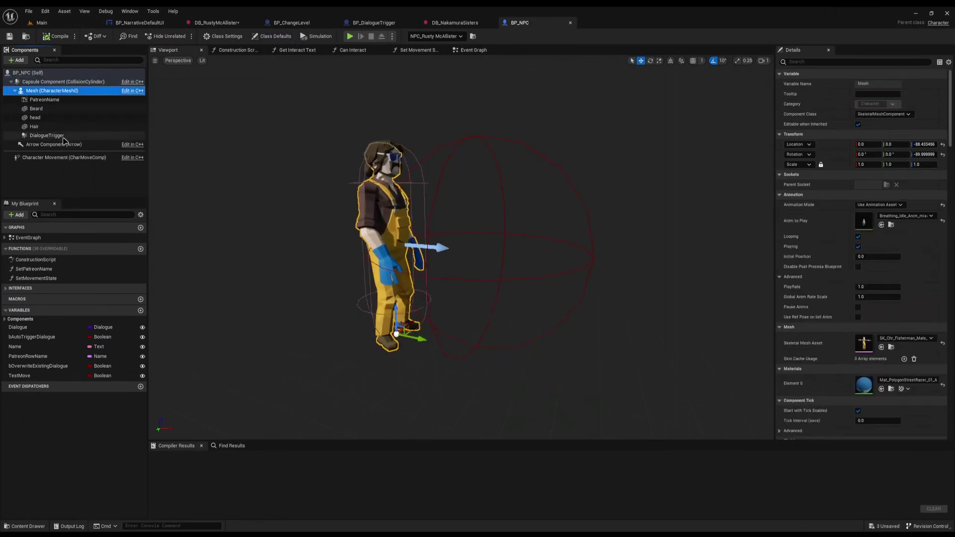
pyautogui.keyDown('alt'); pyautogui.moveTo(279, 234); pyautogui.dragTo(199, 239); pyautogui.keyUp('alt')
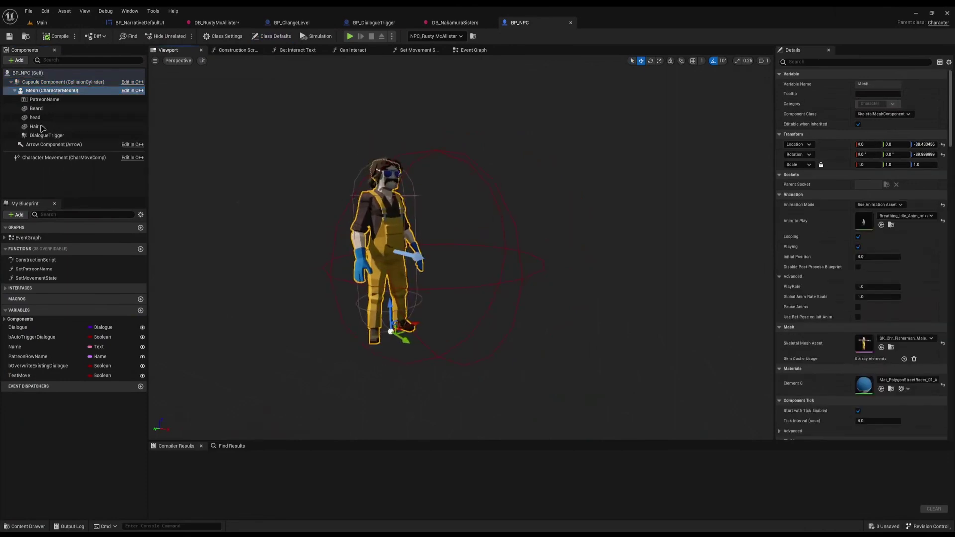
pyautogui.click(33, 91)
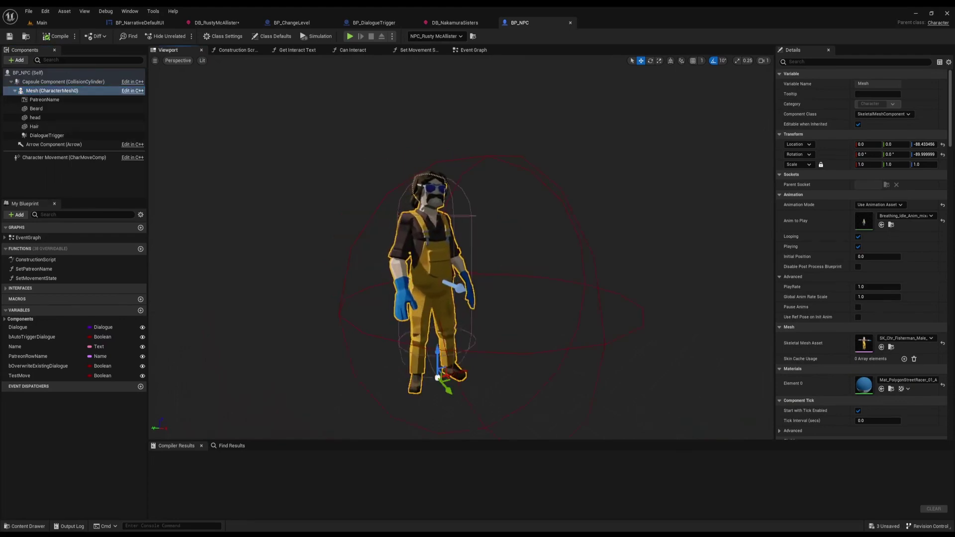
# Look over the DB_NakamuraSisters dialogue blueprint again.
pyautogui.click(455, 22)
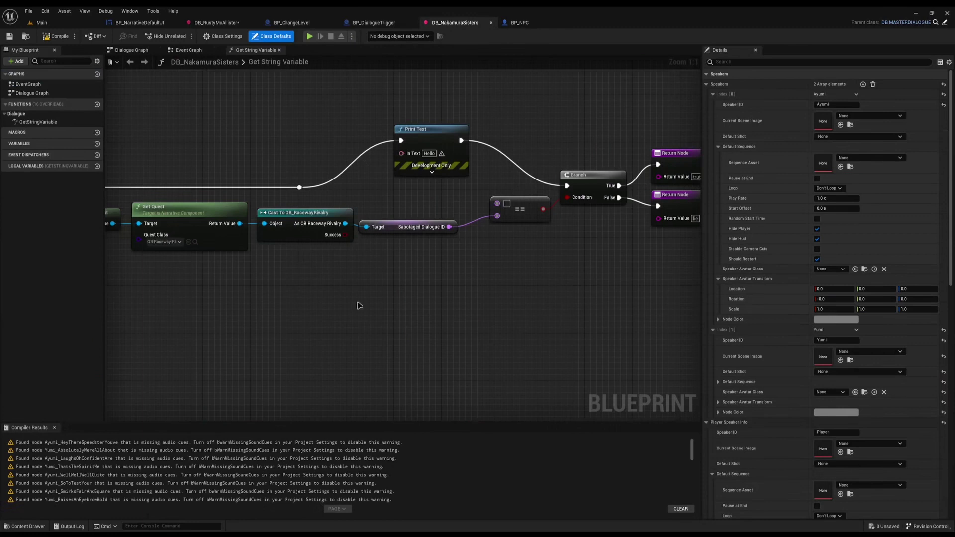
pyautogui.scroll(-8, 800, 249)
pyautogui.scroll(-7, 801, 248)
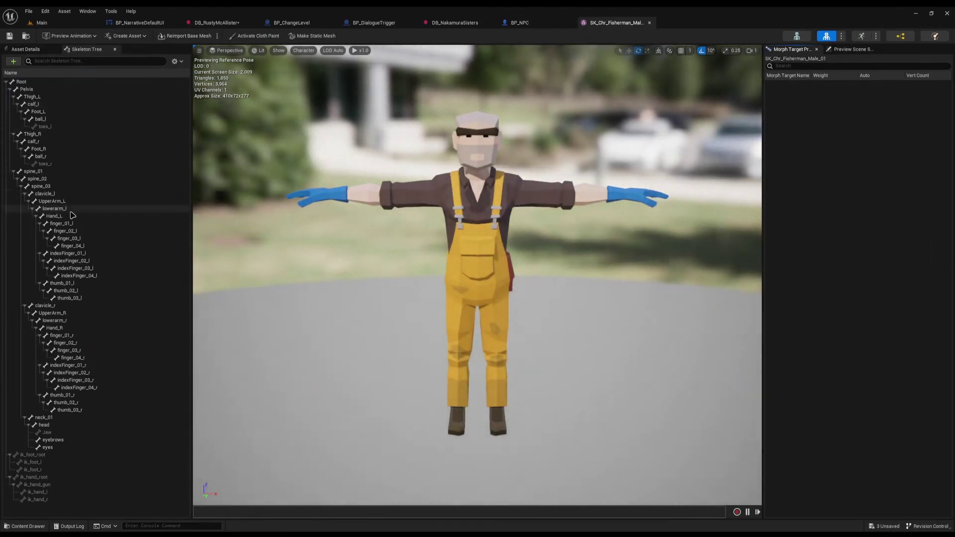
# Focus on the head bone of the SK_Chr_Fisherman_Male_01 skeleton and examine its placement on the character.
pyautogui.click(45, 425)
pyautogui.press('f')
pyautogui.keyDown('alt'); pyautogui.moveTo(493, 226); pyautogui.dragTo(591, 329); pyautogui.keyUp('alt')
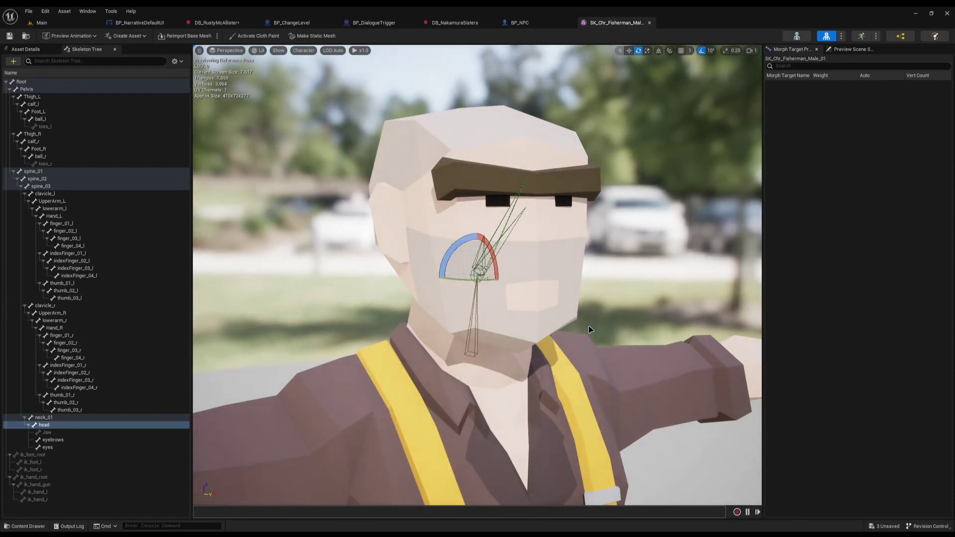
pyautogui.press('s')
pyautogui.moveTo(418, 296)
pyautogui.mouseDown(button='right')
pyautogui.moveTo(421, 318)
pyautogui.moveTo(423, 296)
pyautogui.moveTo(448, 296)
pyautogui.moveTo(419, 316)
pyautogui.moveTo(418, 403)
pyautogui.moveTo(419, 296)
pyautogui.moveTo(451, 304)
pyautogui.moveTo(402, 298)
pyautogui.mouseUp(button='right')
pyautogui.scroll(-1, 418, 297)
pyautogui.press('w')
pyautogui.press('w')
pyautogui.press('a')
pyautogui.press('s')
pyautogui.press('e')
pyautogui.moveTo(421, 354); pyautogui.dragTo(421, 353, button='right')
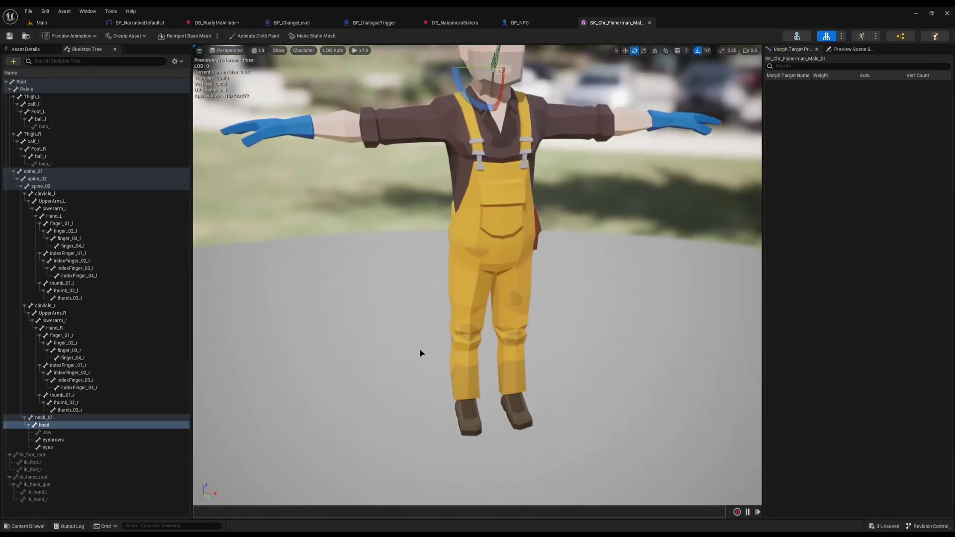
pyautogui.moveTo(399, 323); pyautogui.dragTo(398, 324, button='right')
pyautogui.click(51, 426)
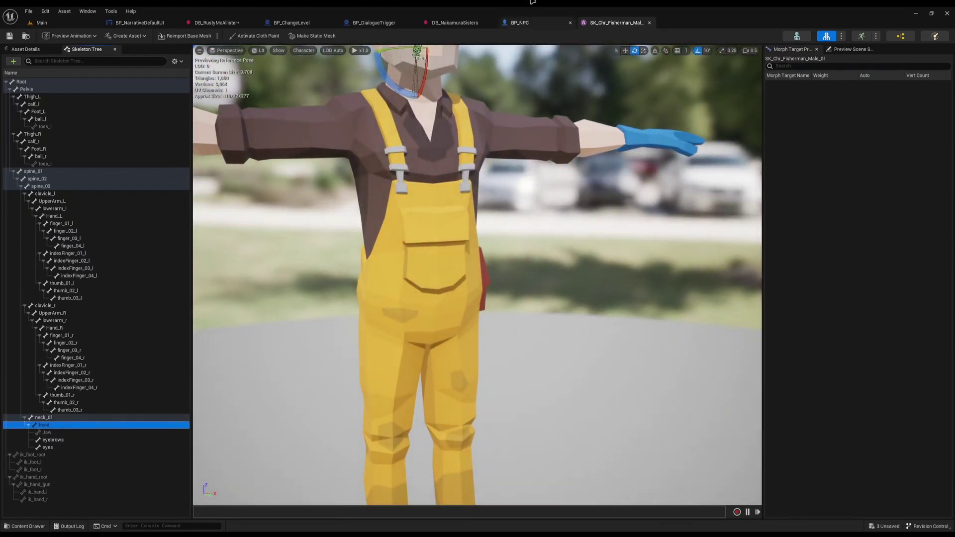
# Go back to BP_NPC and select its character Mesh component.
pyautogui.click(523, 23)
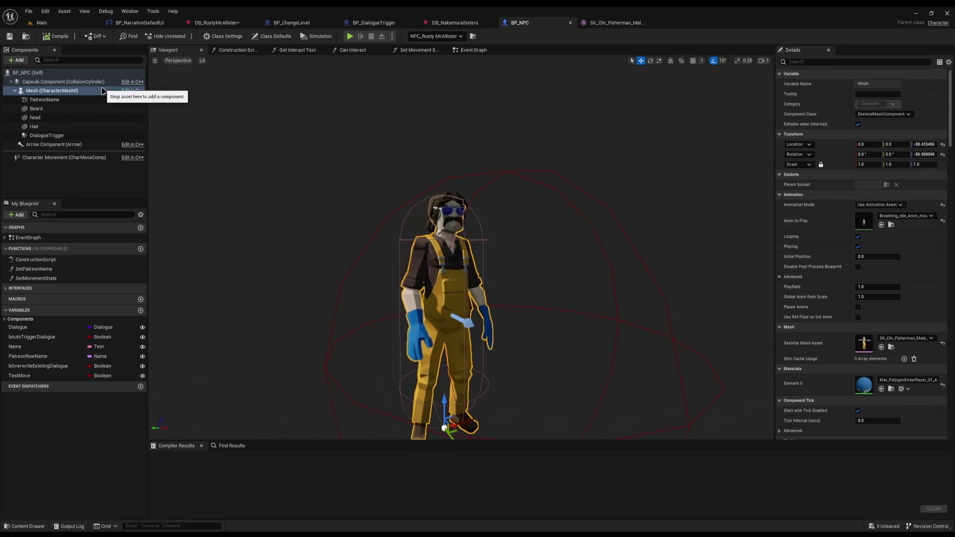
pyautogui.click(84, 91)
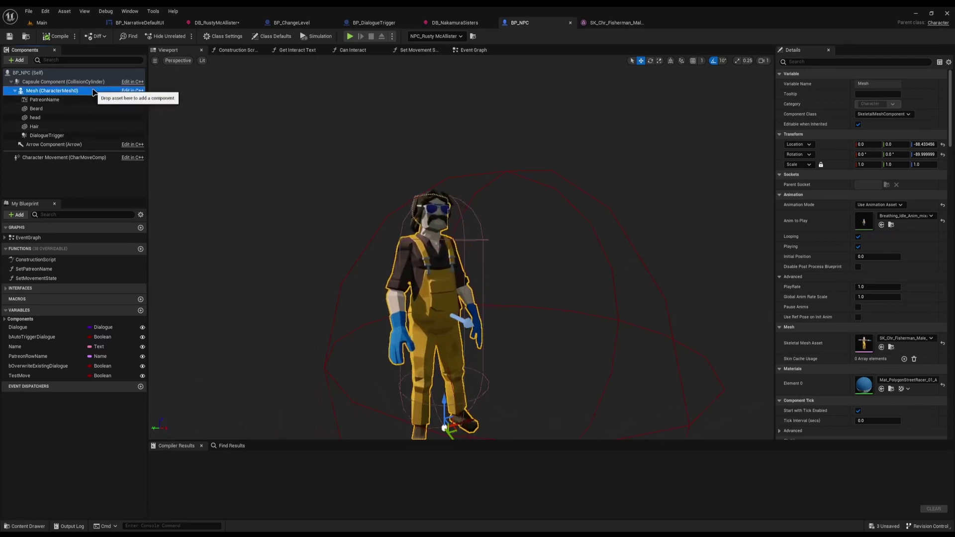
# Duplicate the character Mesh component into two child skeletal mesh components named Face and Hair2.
pyautogui.hotkey('ctrl', 'd')
pyautogui.moveTo(41, 91); pyautogui.dragTo(61, 100)
pyautogui.write('Face')
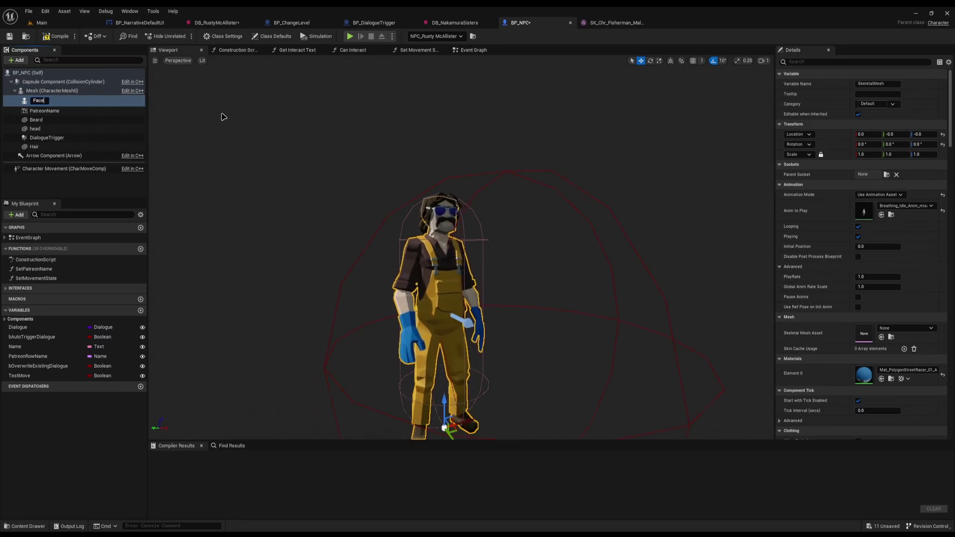
pyautogui.press('Return')
pyautogui.hotkey('ctrl', 'd')
pyautogui.click(52, 100)
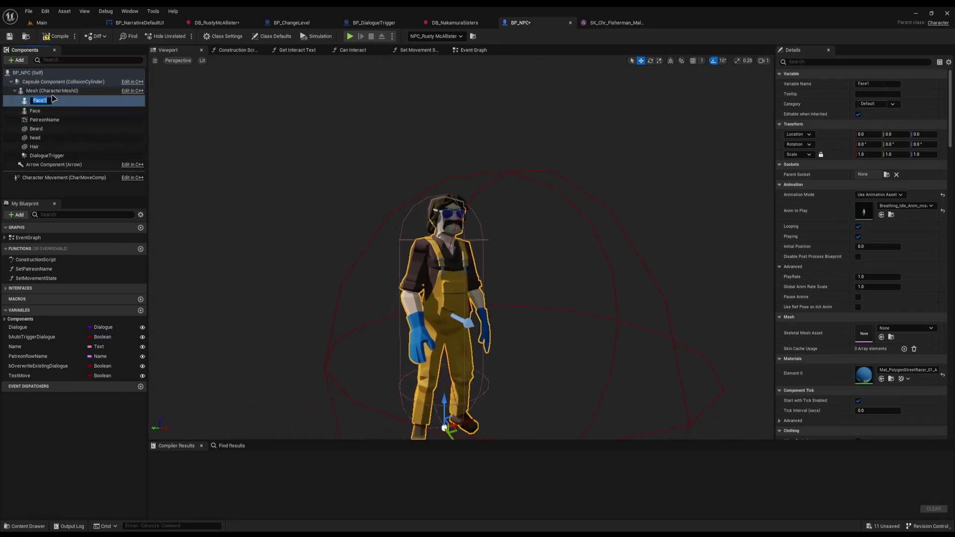
pyautogui.write('Hair2')
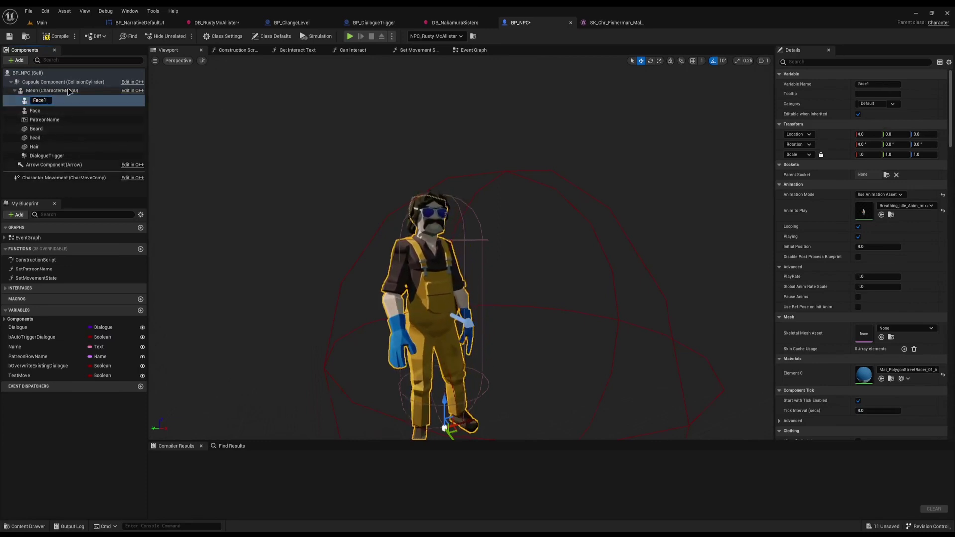
pyautogui.press('Return')
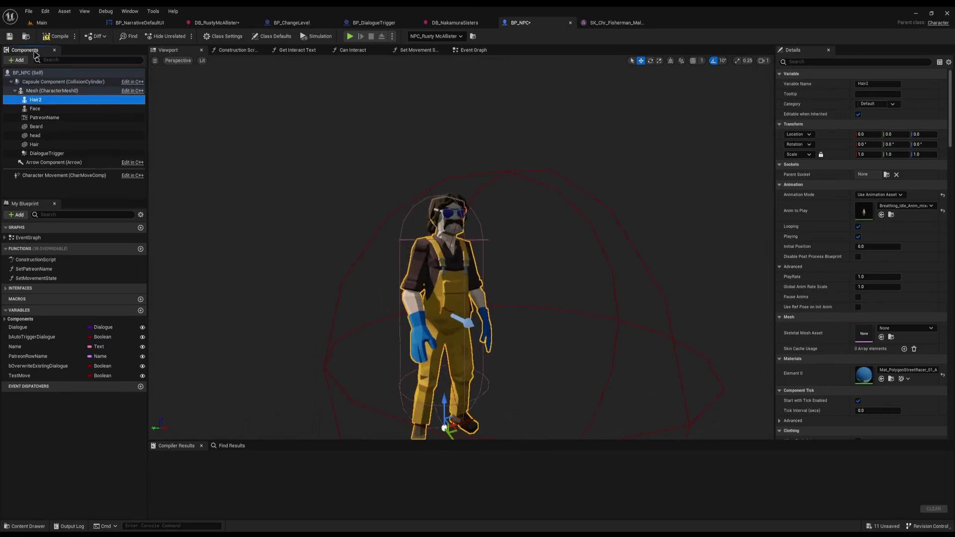
# Delete the Hair2 and Face components from BP_NPC and compile the blueprint.
pyautogui.click(50, 90)
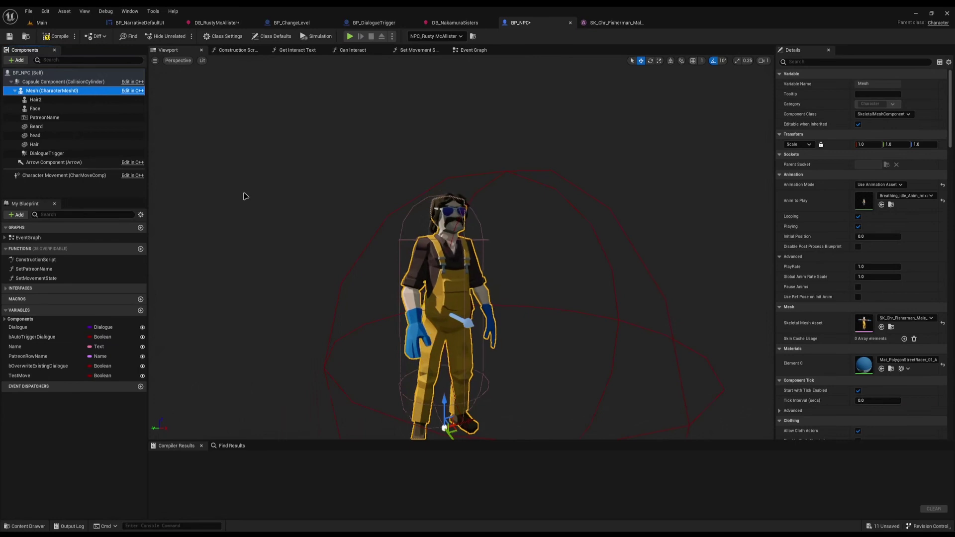
pyautogui.click(44, 108)
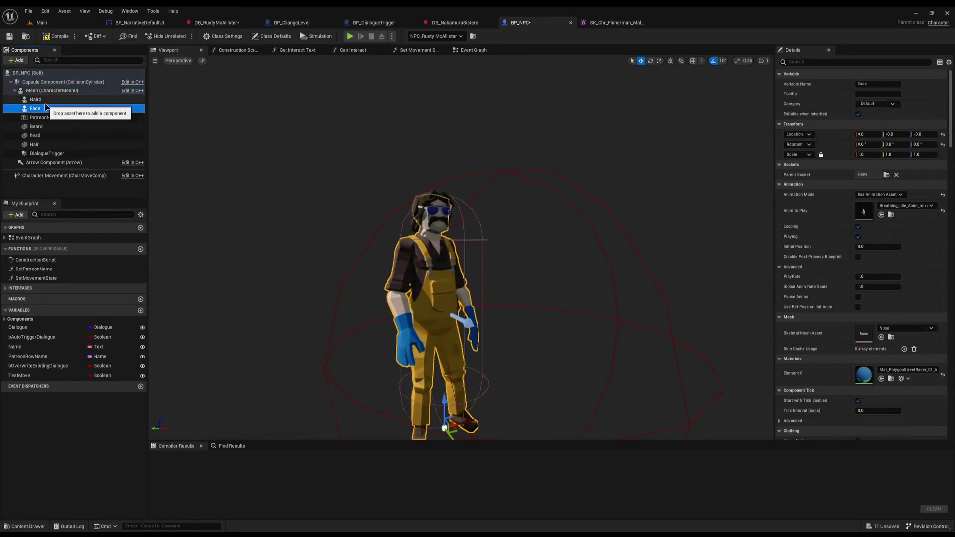
pyautogui.click(92, 99)
pyautogui.press('Delete')
pyautogui.click(50, 103)
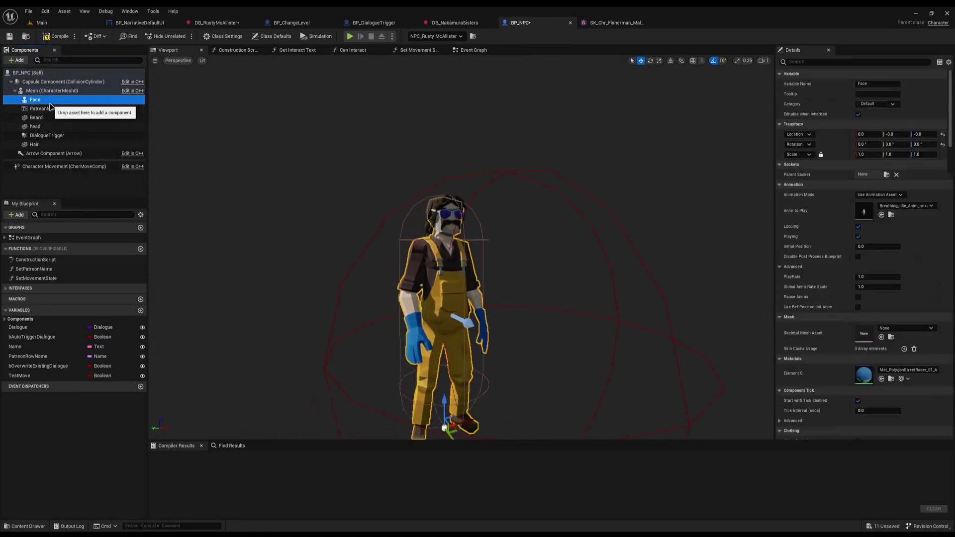
pyautogui.press('Delete')
pyautogui.click(56, 40)
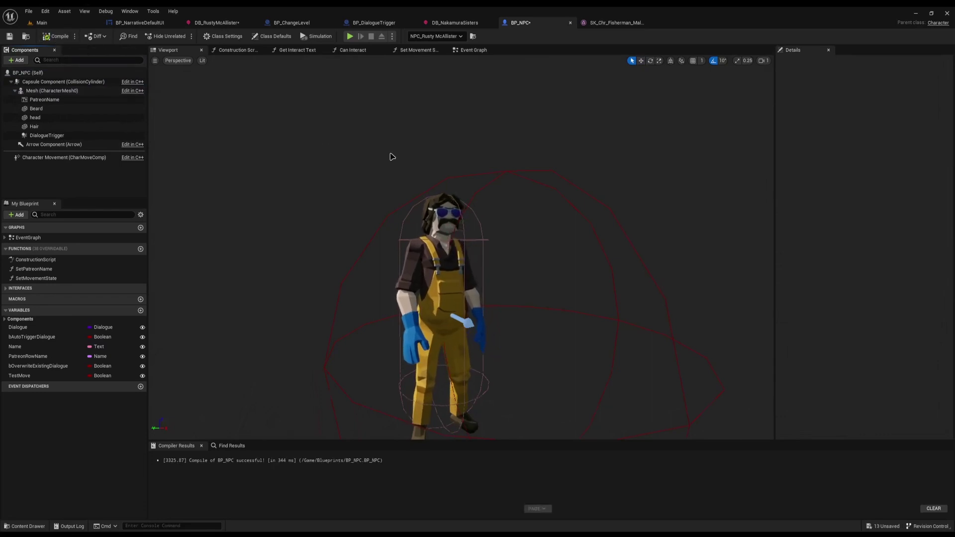
# Override the Get Speaker Head Location function in the DB_NakamuraSisters dialogue blueprint.
pyautogui.click(454, 22)
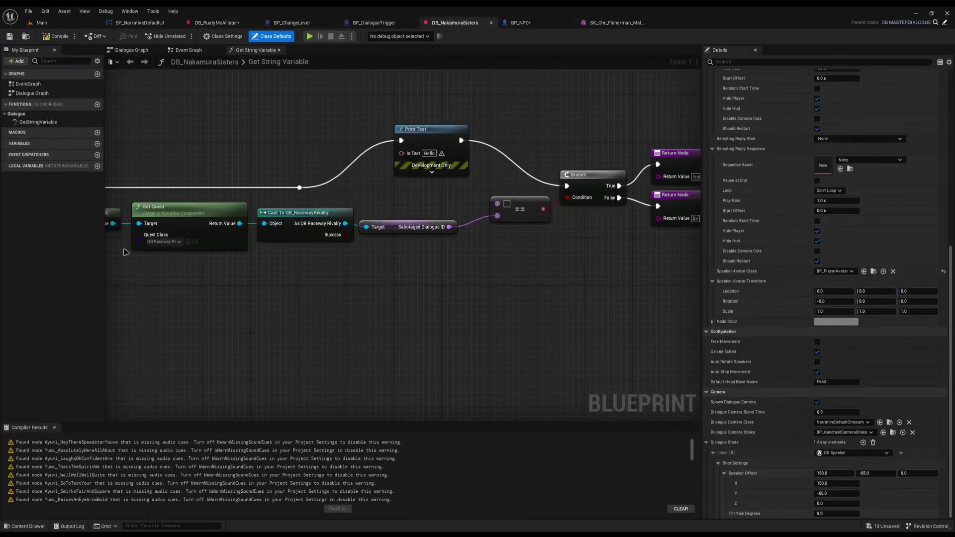
pyautogui.click(76, 104)
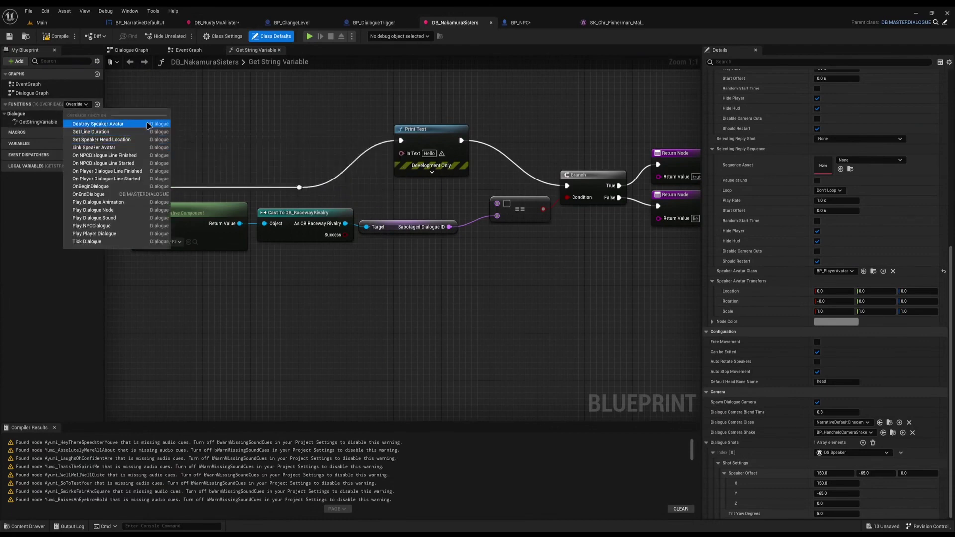
pyautogui.click(119, 140)
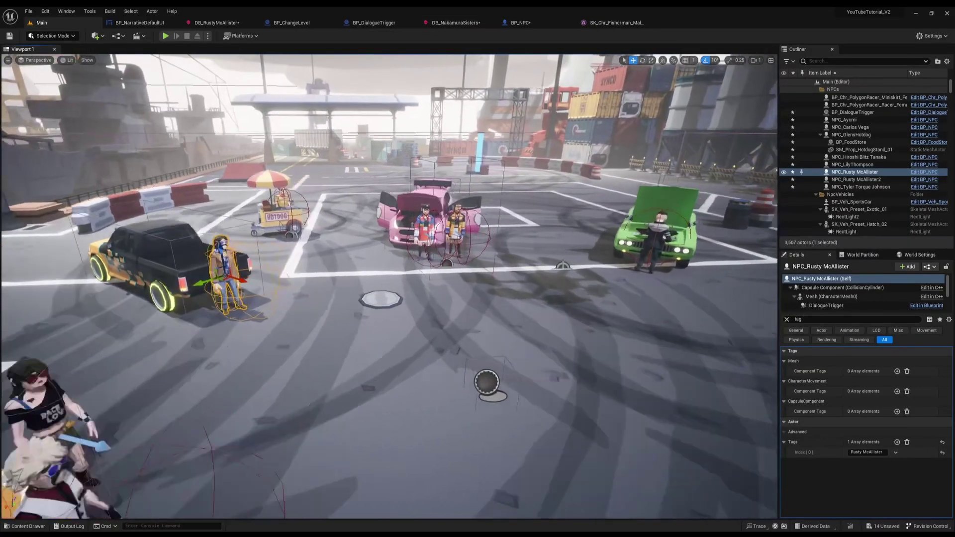
# Examine the two sisters beside the pink car in the Main level and select NPC_Ayumi.
pyautogui.moveTo(480, 319); pyautogui.dragTo(468, 319, button='right')
pyautogui.moveTo(316, 405); pyautogui.dragTo(310, 348, button='right')
pyautogui.click(414, 268)
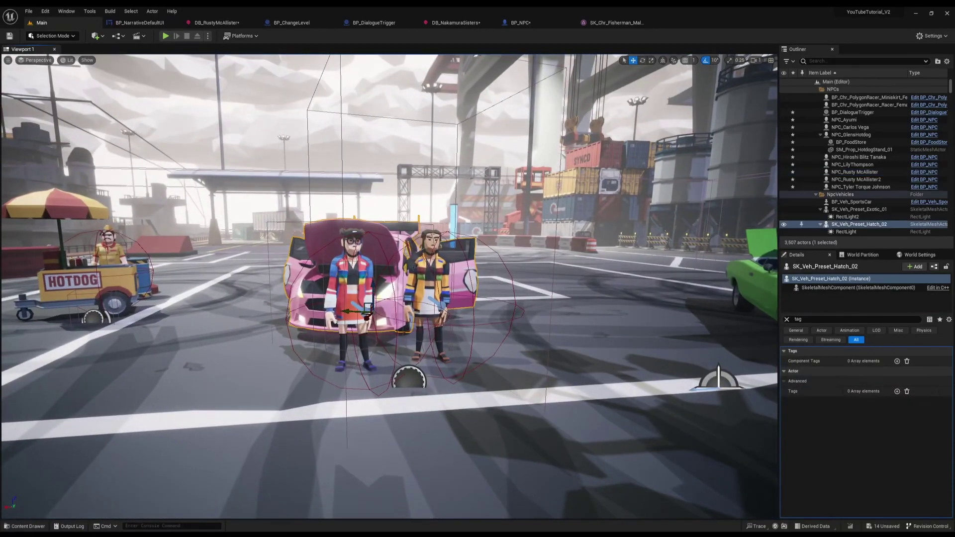
pyautogui.click(428, 299)
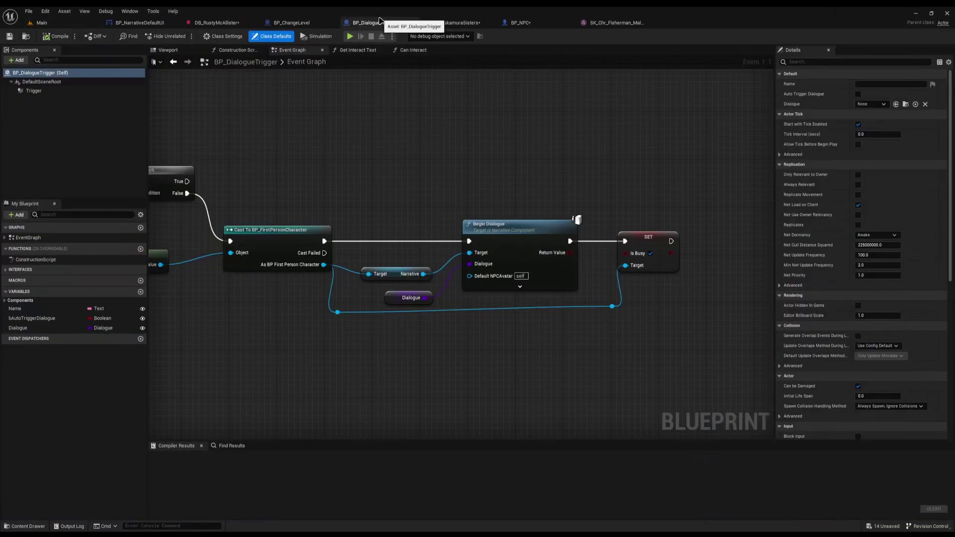
pyautogui.click(378, 23)
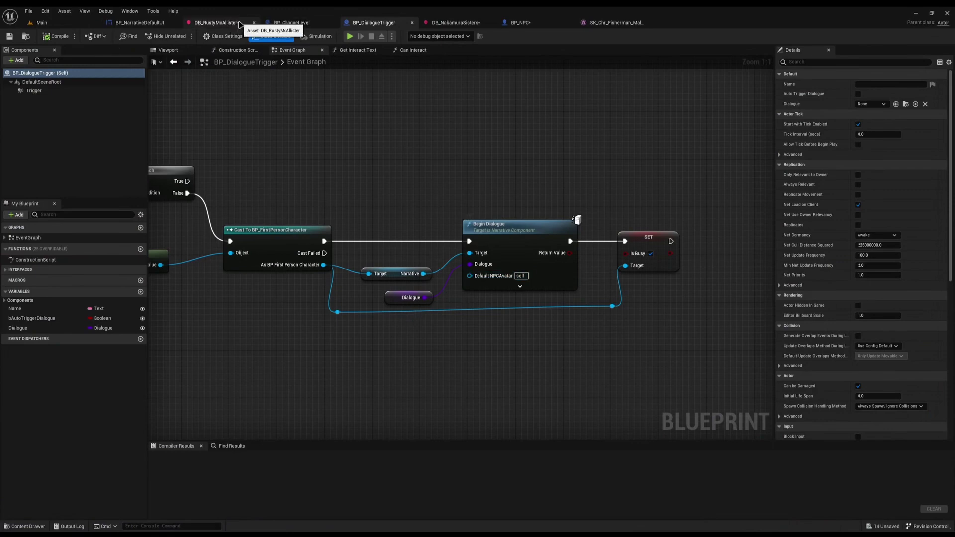
pyautogui.click(616, 23)
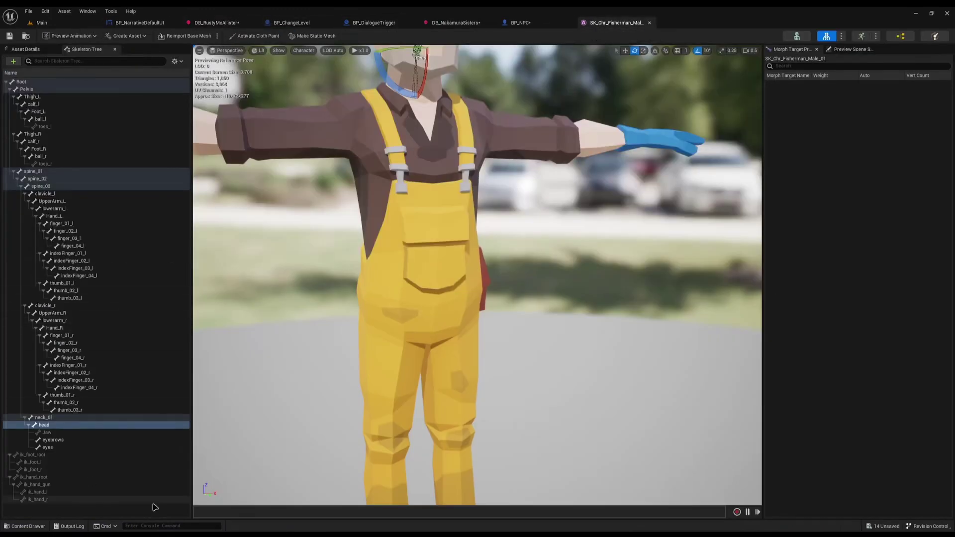
pyautogui.click(525, 24)
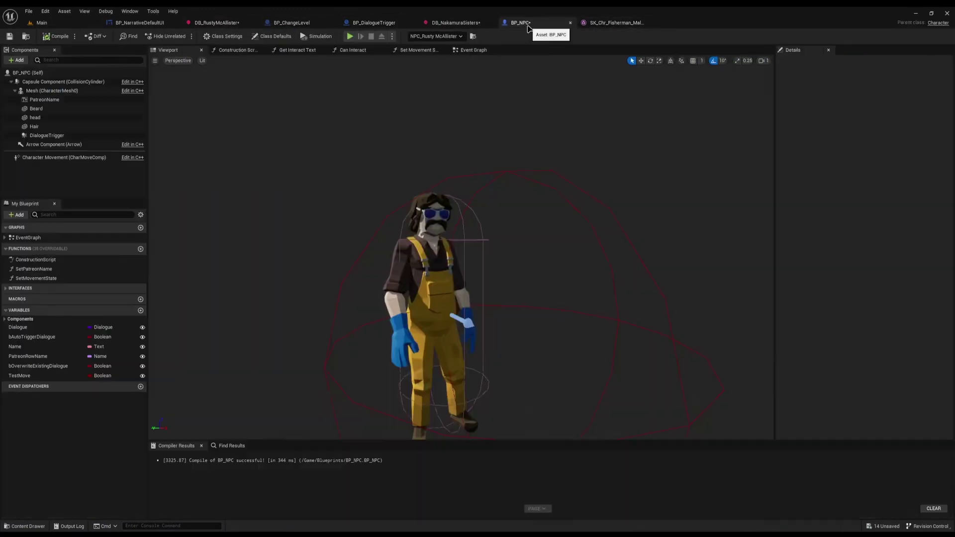
pyautogui.click(456, 23)
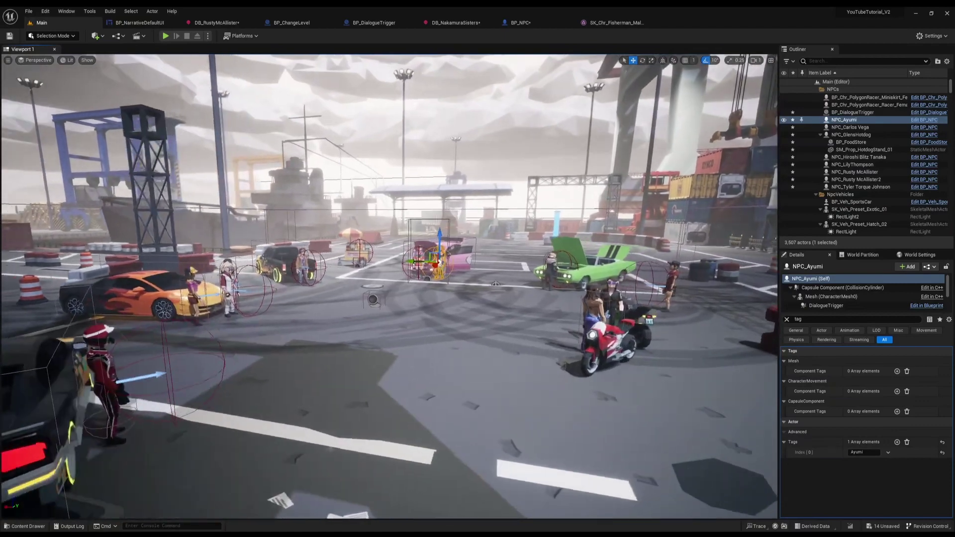
pyautogui.moveTo(372, 334); pyautogui.dragTo(293, 334, button='right')
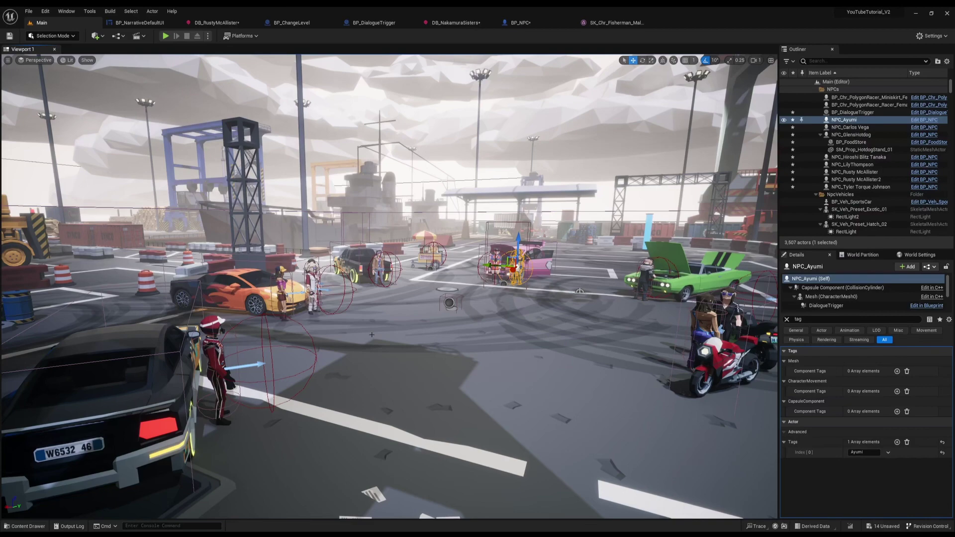
pyautogui.moveTo(521, 332)
pyautogui.mouseDown(button='right')
pyautogui.moveTo(458, 332)
pyautogui.moveTo(602, 333)
pyautogui.moveTo(521, 332)
pyautogui.mouseUp(button='right')
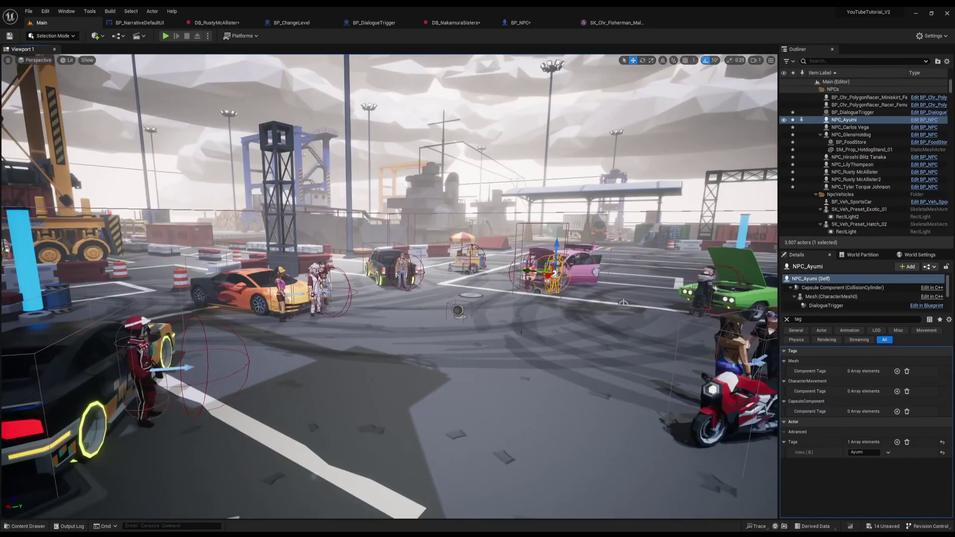
pyautogui.moveTo(521, 333); pyautogui.dragTo(515, 335, button='right')
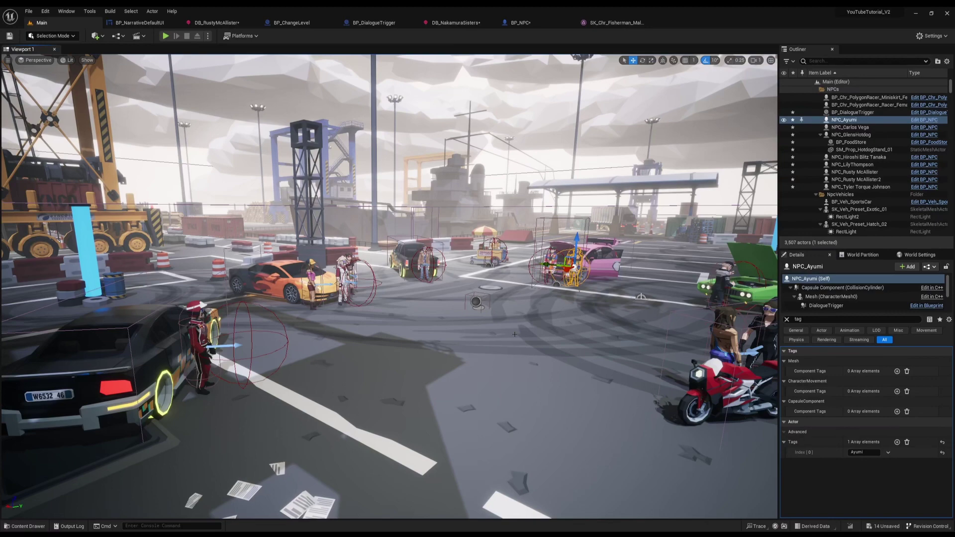
pyautogui.moveTo(515, 334); pyautogui.dragTo(565, 328, button='right')
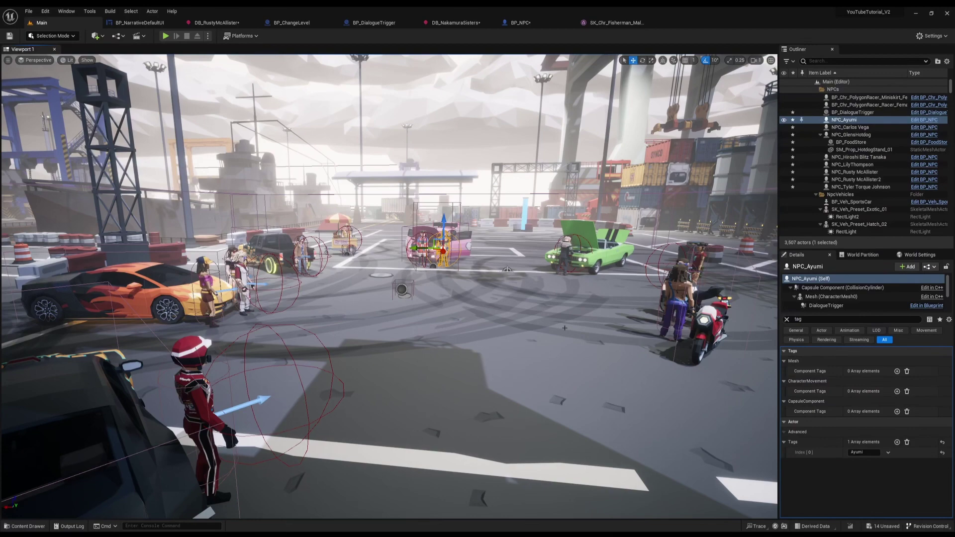
pyautogui.moveTo(478, 305); pyautogui.dragTo(421, 305, button='right')
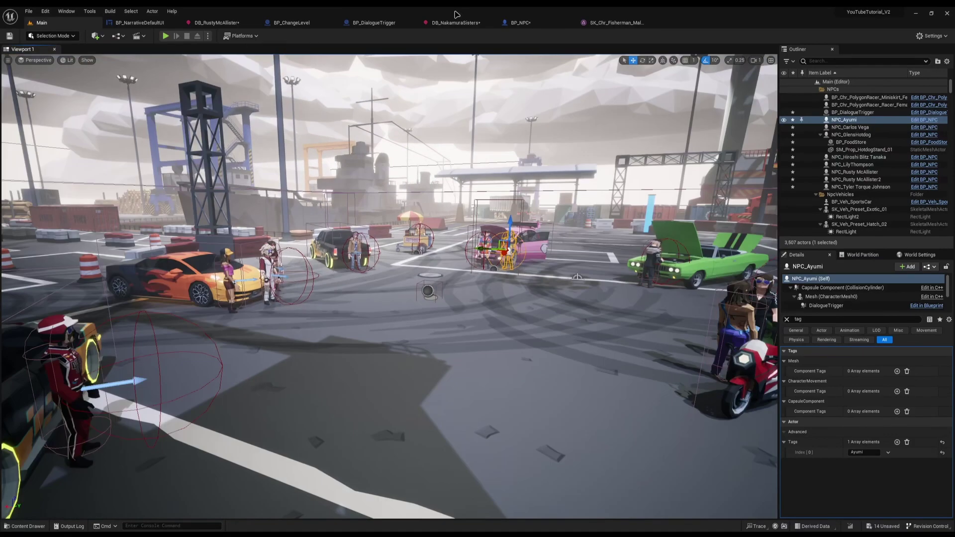
# In BP_DialogueTrigger's event graph, add a Complete Narrative Data Task node targeting the Narrative component reference.
pyautogui.click(393, 22)
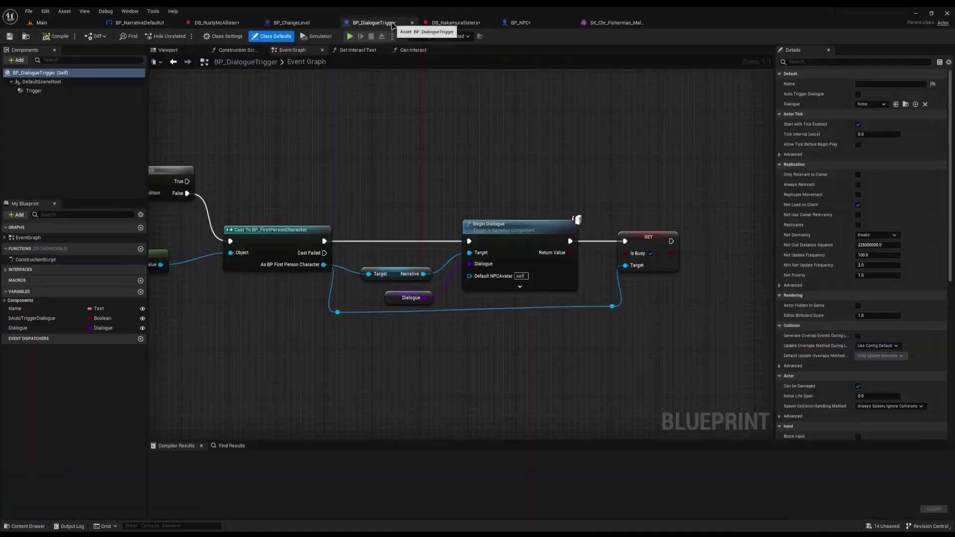
pyautogui.moveTo(500, 321); pyautogui.dragTo(470, 343, button='right')
pyautogui.moveTo(458, 402); pyautogui.dragTo(432, 256, button='right')
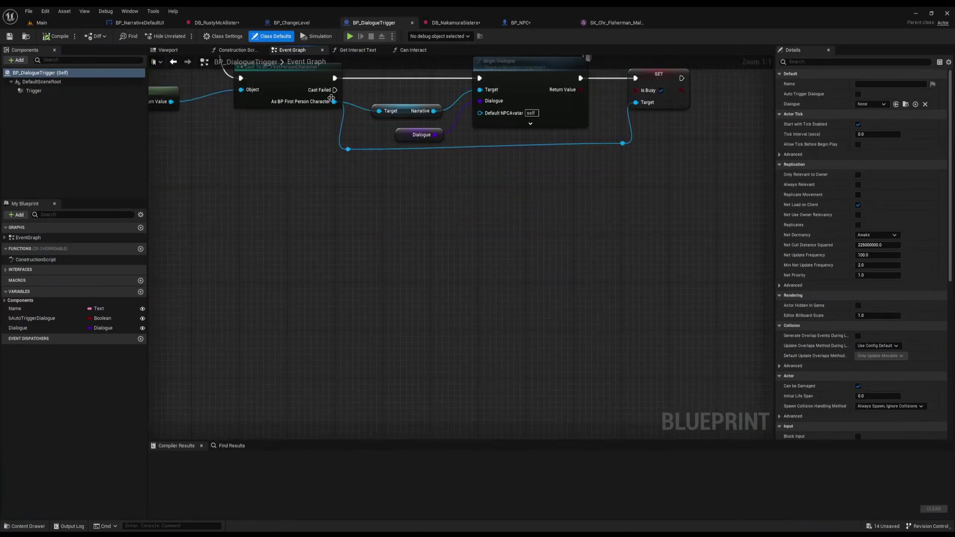
pyautogui.click(394, 120)
pyautogui.moveTo(393, 119); pyautogui.dragTo(327, 192, button='right')
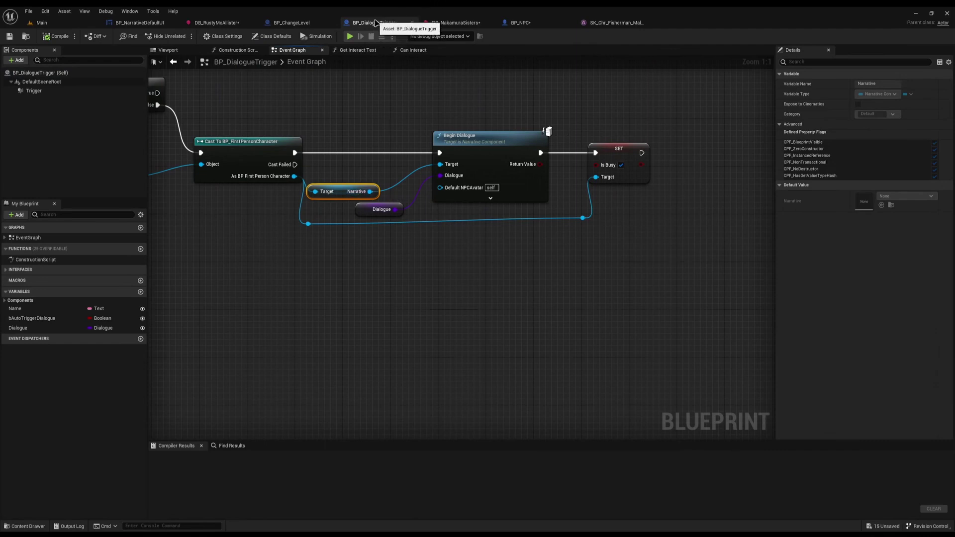
pyautogui.moveTo(370, 192); pyautogui.dragTo(467, 326)
pyautogui.write('complet')
pyautogui.press('Down')
pyautogui.press('Return')
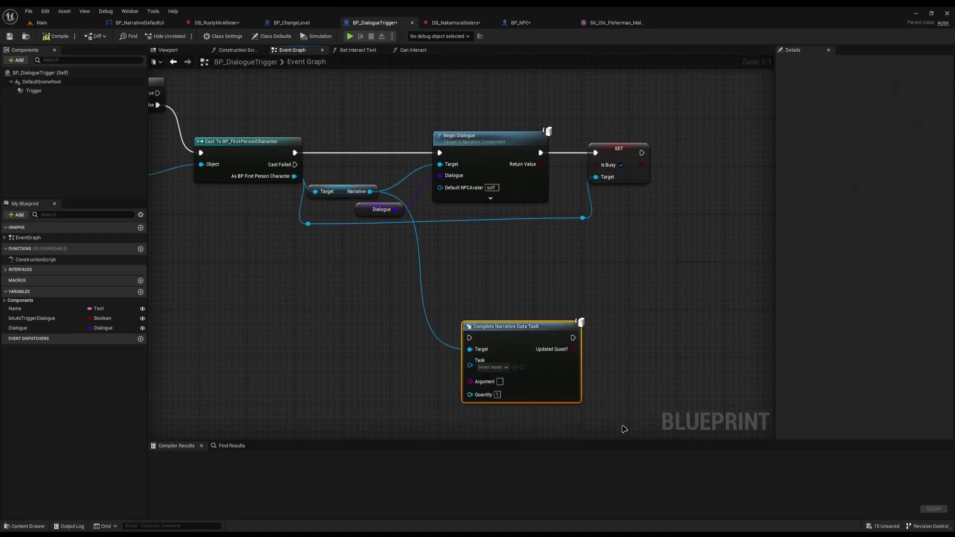
# Check what can supply the node's Task input, then delete the Complete Narrative Data Task node.
pyautogui.moveTo(470, 365); pyautogui.dragTo(402, 365)
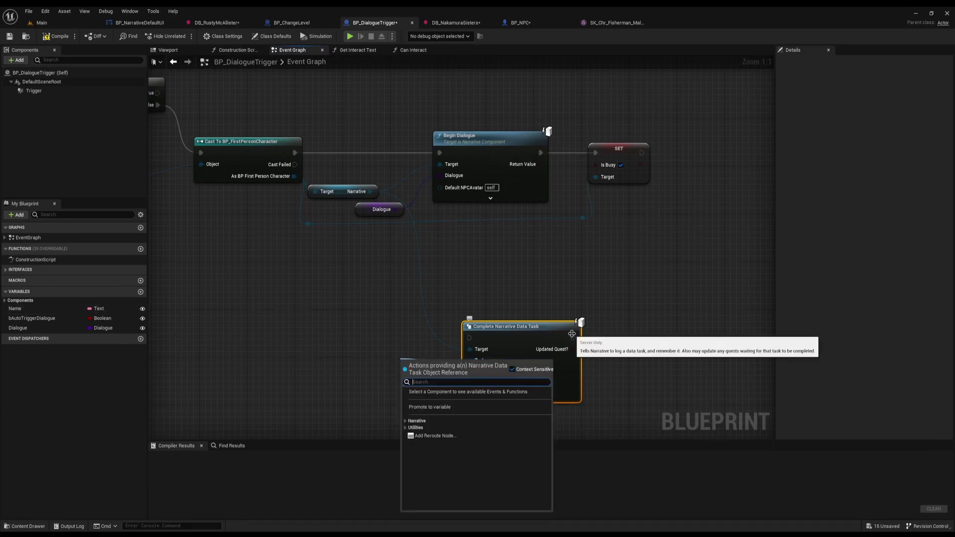
pyautogui.press('Escape')
pyautogui.press('Delete')
# Open the NT_Input_Walk task from the Blueprints/Tasks folder and go to Event Begin Task in its event graph.
pyautogui.hotkey('ctrl', 'space')
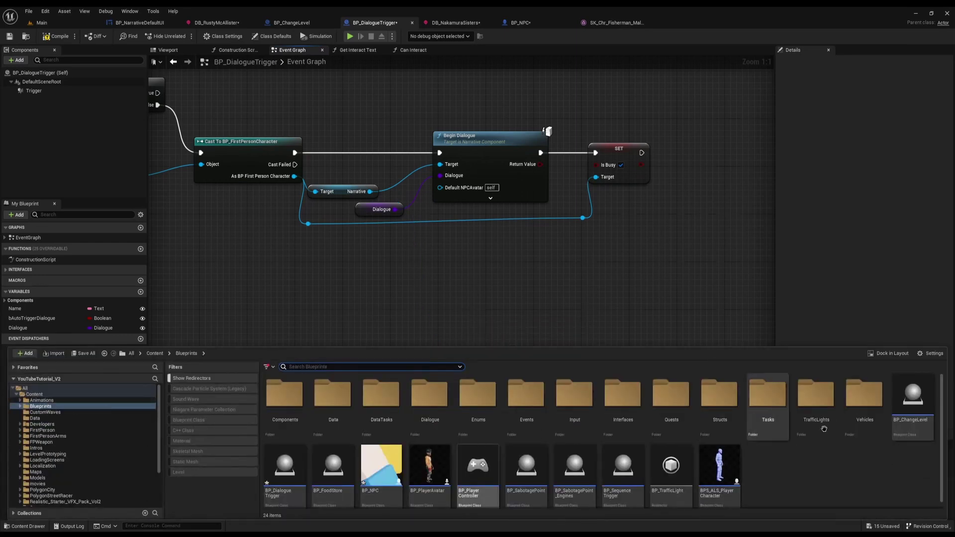
pyautogui.doubleClick(768, 400)
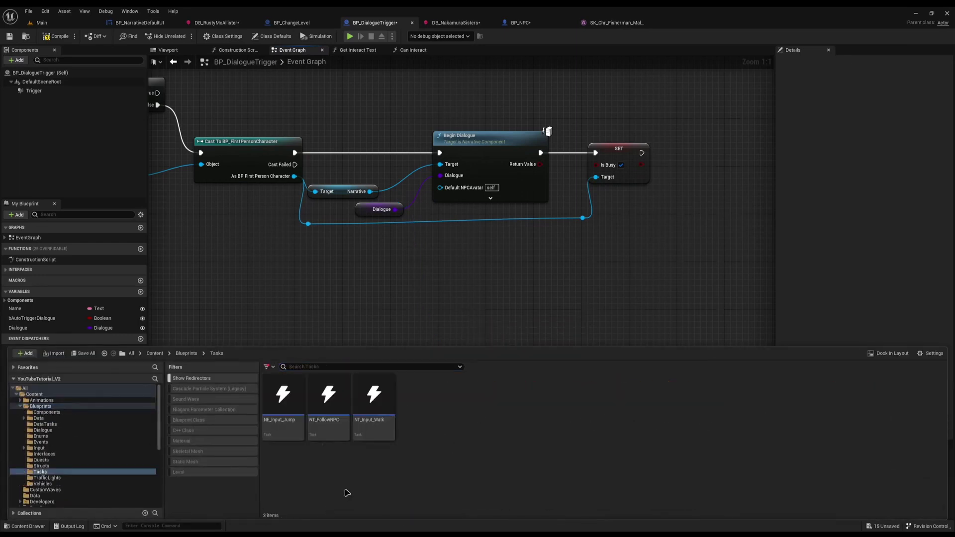
pyautogui.doubleClick(371, 413)
pyautogui.scroll(2, 242, 275)
pyautogui.moveTo(525, 349); pyautogui.dragTo(538, 303, button='right')
pyautogui.moveTo(343, 204); pyautogui.dragTo(368, 483, button='right')
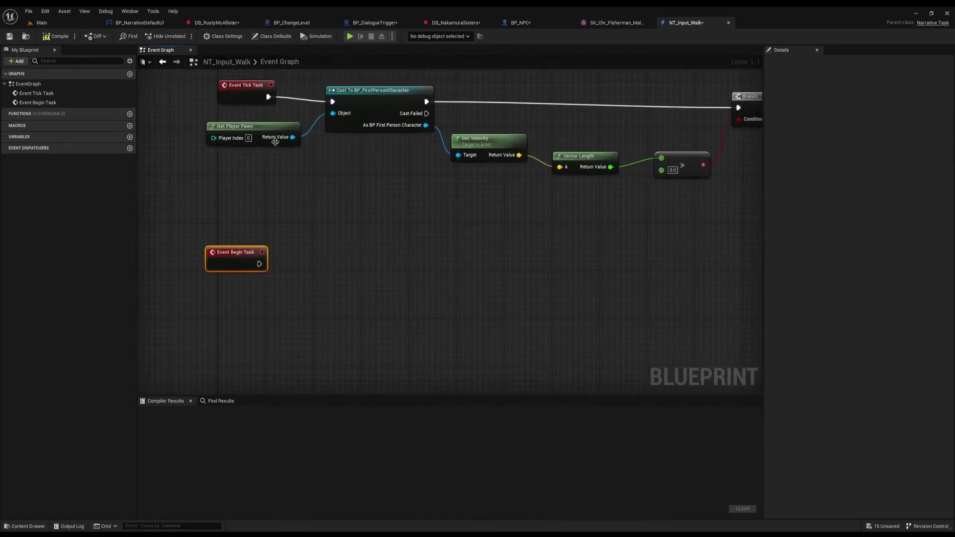
# Copy Get Player Pawn and Cast To BP_FirstPersonCharacter beside Event Begin Task and run the copied cast from that event.
pyautogui.click(247, 127)
pyautogui.keyDown('ctrl'); pyautogui.click(371, 89); pyautogui.keyUp('ctrl')
pyautogui.hotkey('ctrl', 'c')
pyautogui.click(283, 275)
pyautogui.hotkey('ctrl', 'v')
pyautogui.moveTo(259, 264); pyautogui.dragTo(353, 271)
# Get Cash from the cast character and bind a custom event to On Cash Change, executed after the cast.
pyautogui.moveTo(505, 352); pyautogui.dragTo(440, 341, button='right')
pyautogui.moveTo(378, 282); pyautogui.dragTo(436, 303)
pyautogui.write('get abi')
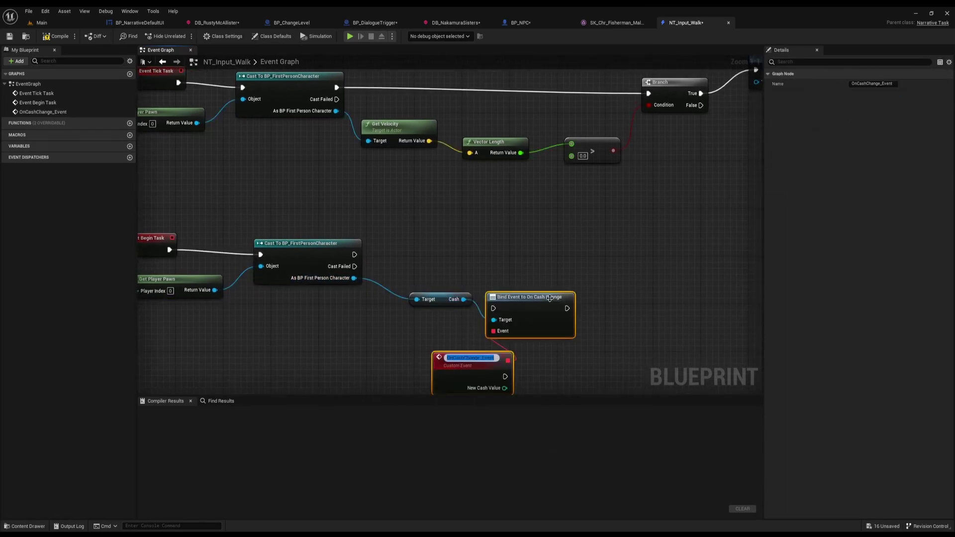
pyautogui.click(585, 256)
pyautogui.moveTo(520, 326); pyautogui.dragTo(531, 292)
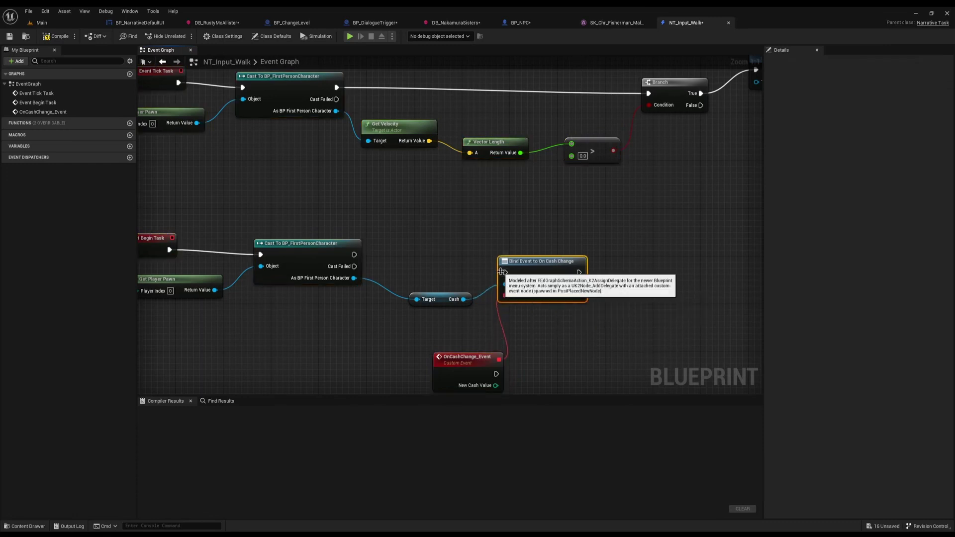
pyautogui.moveTo(502, 271); pyautogui.dragTo(550, 217, button='right')
pyautogui.moveTo(659, 257); pyautogui.dragTo(620, 332)
pyautogui.click(512, 318)
# Move the Complete Task node from the velocity branch to the cash-change custom event and connect it there.
pyautogui.moveTo(439, 314); pyautogui.dragTo(335, 223, button='right')
pyautogui.moveTo(596, 219); pyautogui.dragTo(558, 125)
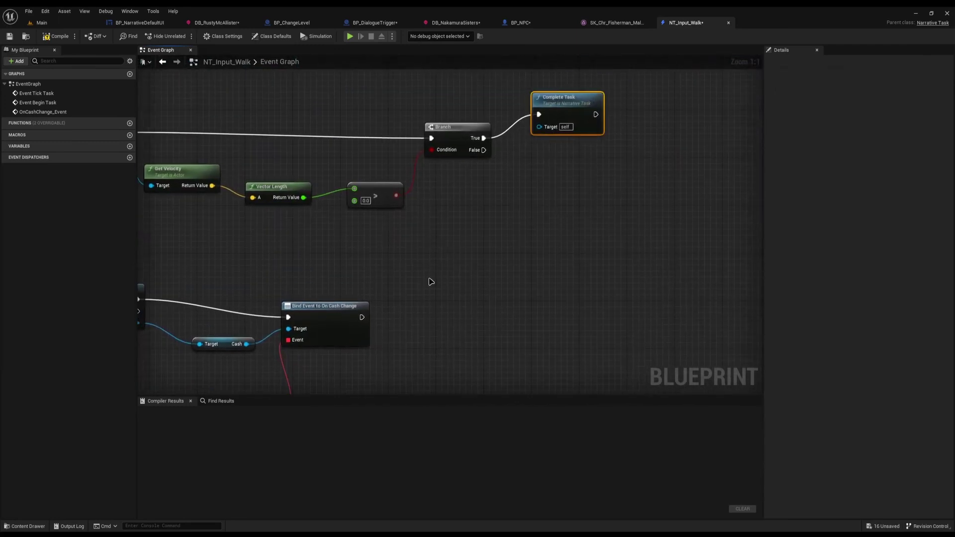
pyautogui.hotkey('ctrl', 'x')
pyautogui.moveTo(322, 374); pyautogui.dragTo(420, 253, button='right')
pyautogui.hotkey('ctrl', 'v')
pyautogui.moveTo(379, 299); pyautogui.dragTo(435, 290)
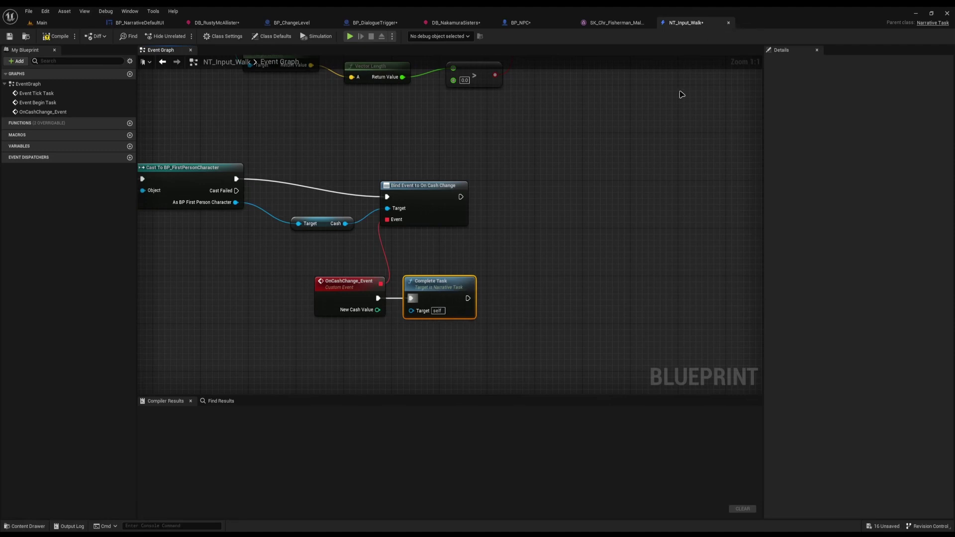
pyautogui.moveTo(456, 164); pyautogui.dragTo(570, 154, button='right')
pyautogui.moveTo(381, 170); pyautogui.dragTo(476, 243)
pyautogui.click(478, 247)
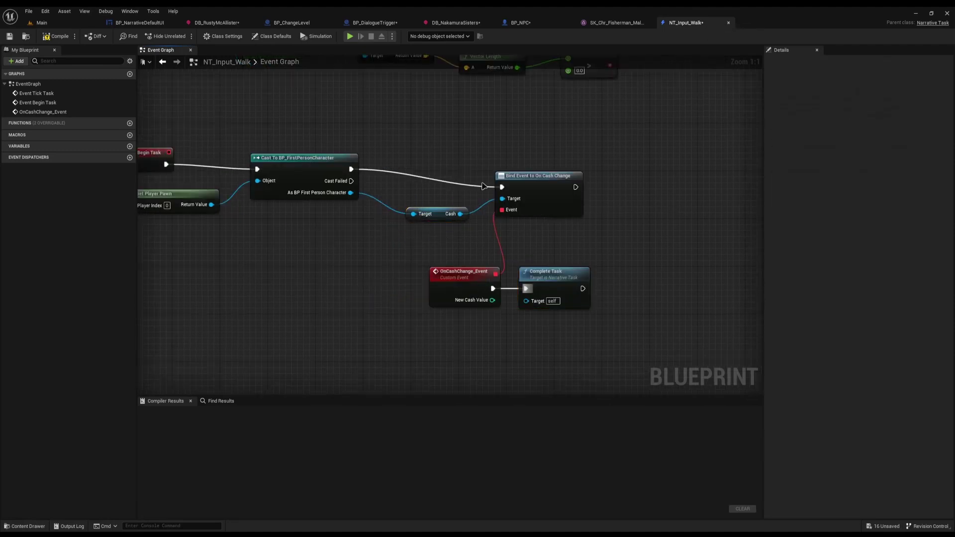
# Delete the Event Begin Task cash-change binding chain, including its custom event and Complete Task, and compile and save NT_Input_Walk.
pyautogui.moveTo(477, 153); pyautogui.dragTo(652, 332)
pyautogui.click(652, 333)
pyautogui.moveTo(158, 133); pyautogui.dragTo(614, 324)
pyautogui.press('Delete')
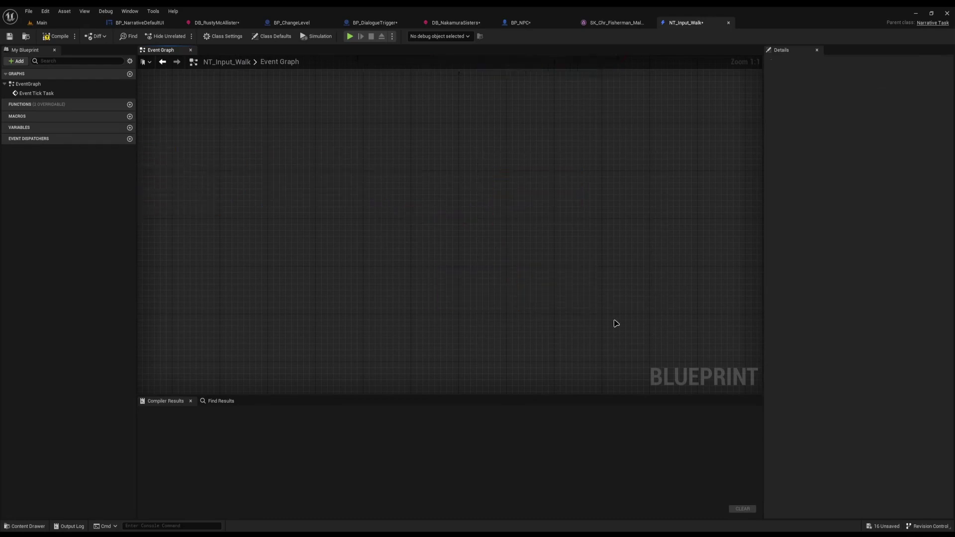
pyautogui.click(64, 42)
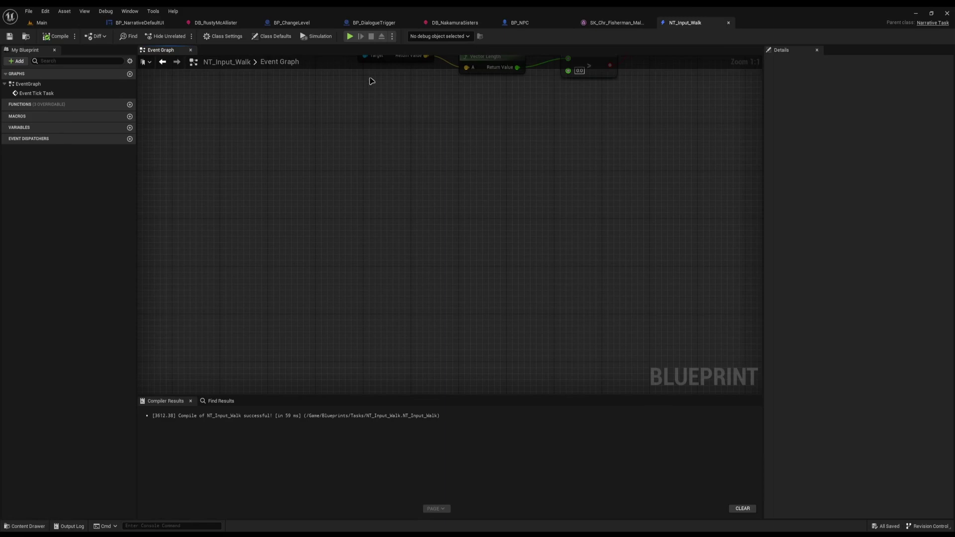
# Open the dialogue graph of DB_NakamuraSisters and examine the branches conditioned on quest progress and previously played lines.
pyautogui.click(443, 24)
pyautogui.click(130, 50)
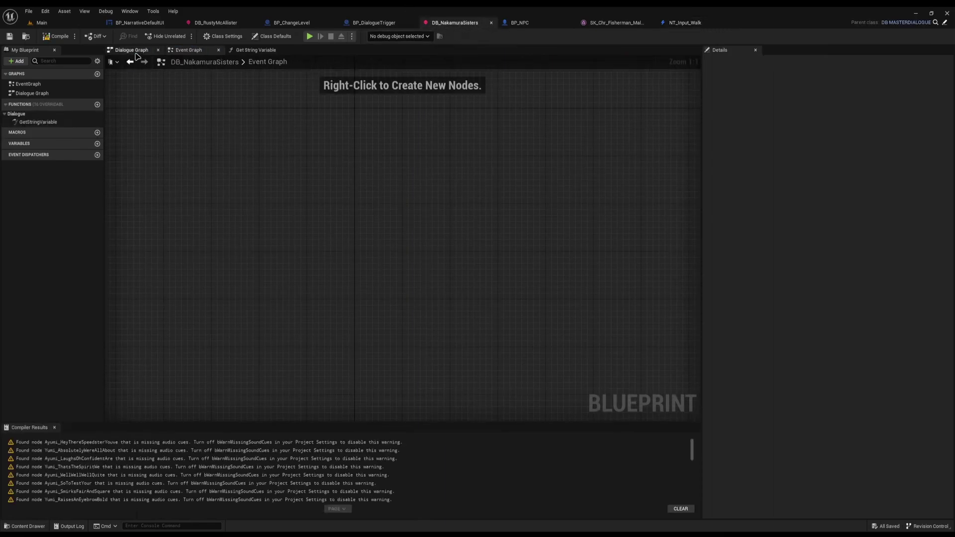
pyautogui.moveTo(450, 234); pyautogui.dragTo(473, 365, button='right')
pyautogui.click(301, 248)
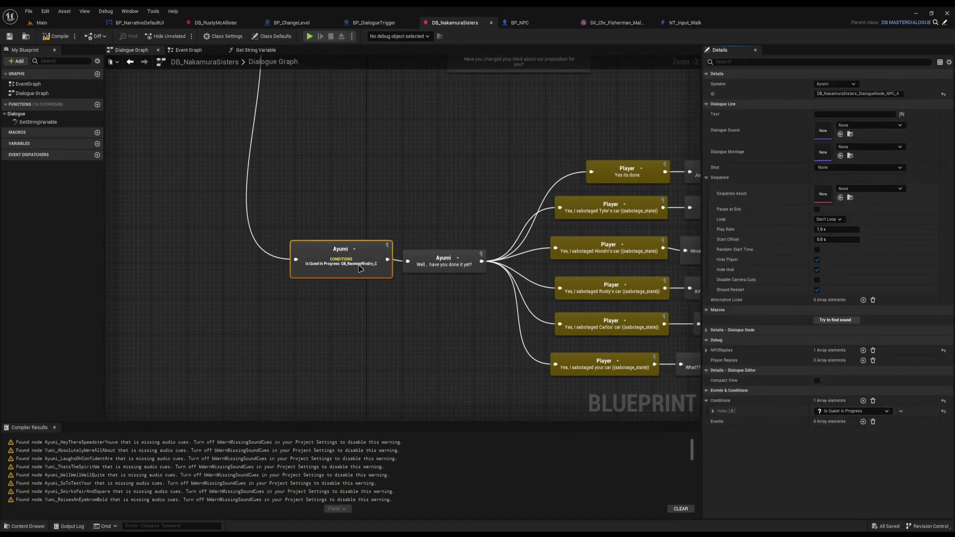
pyautogui.click(431, 312)
pyautogui.hotkey('ctrl', 'space')
pyautogui.moveTo(422, 101); pyautogui.dragTo(426, 149, button='right')
pyautogui.moveTo(276, 174); pyautogui.dragTo(308, 280, button='right')
pyautogui.moveTo(360, 228); pyautogui.dragTo(264, 282, button='right')
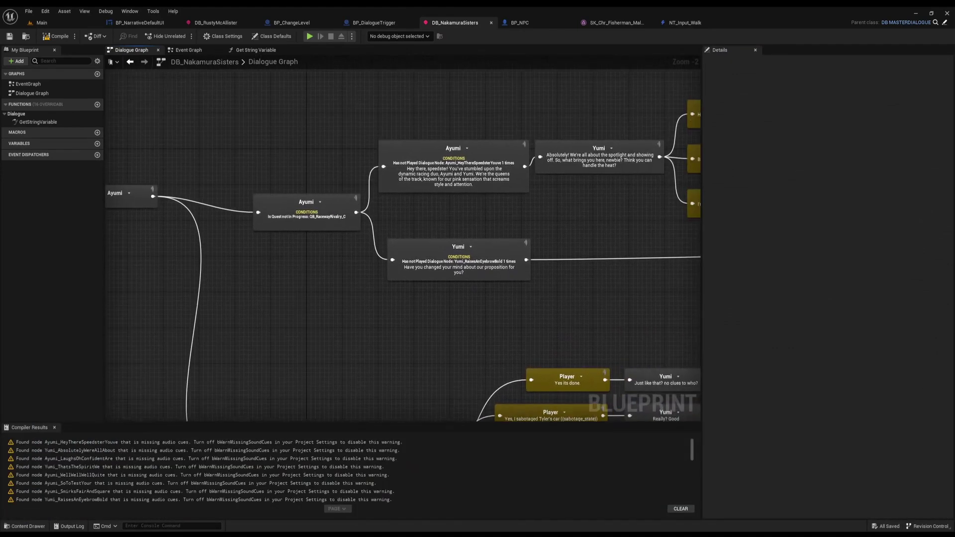
# Examine the Nakamura sisters' closing lines, the available narrative event assets and the overall layout of the dialogue graph.
pyautogui.moveTo(547, 378); pyautogui.dragTo(257, 147, button='right')
pyautogui.moveTo(627, 345); pyautogui.dragTo(482, 332, button='right')
pyautogui.moveTo(649, 283); pyautogui.dragTo(415, 281, button='right')
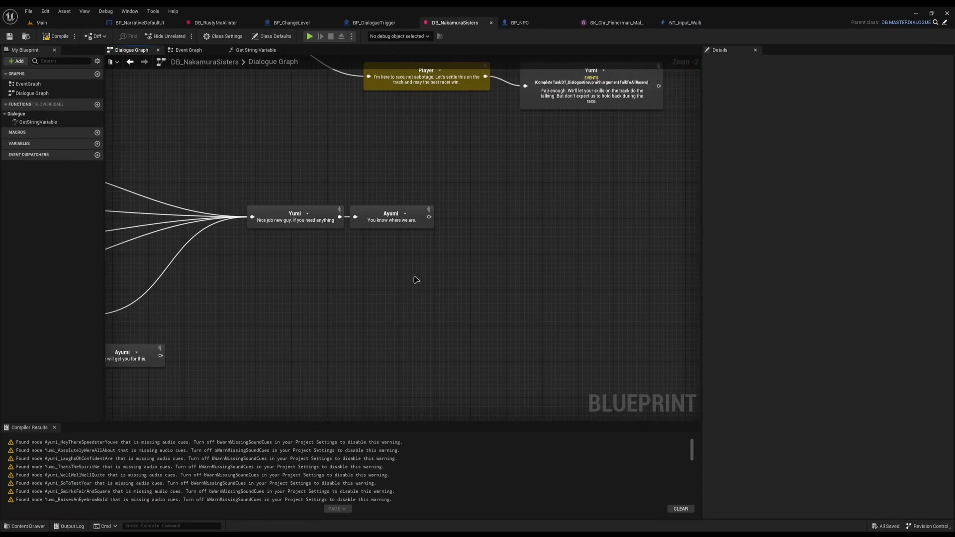
pyautogui.click(416, 221)
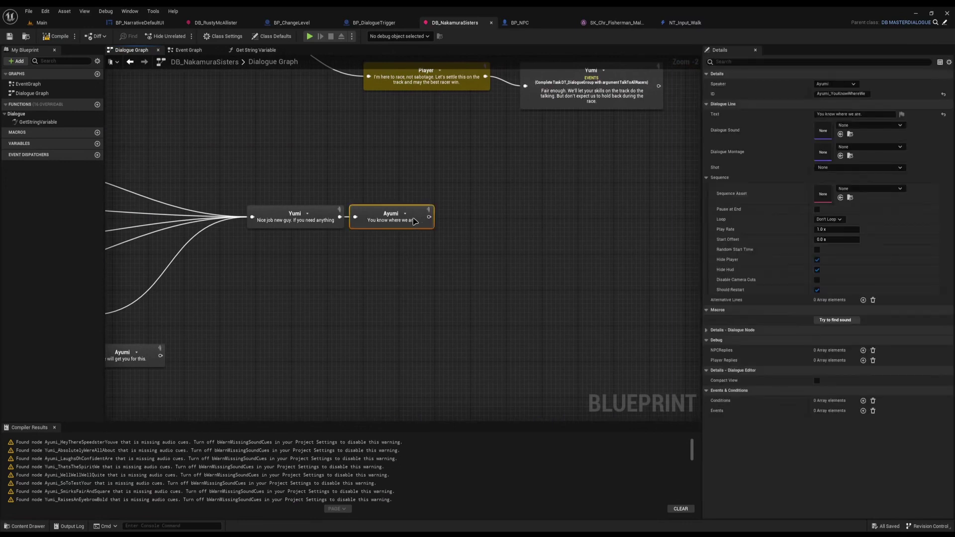
pyautogui.hotkey('ctrl', 'space')
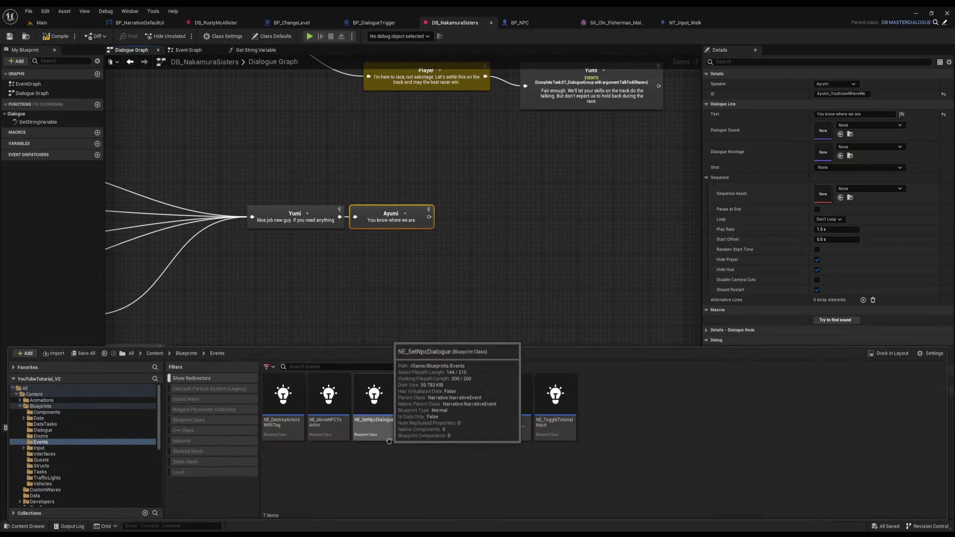
pyautogui.click(604, 251)
pyautogui.scroll(-10, 603, 249)
pyautogui.press('F7')
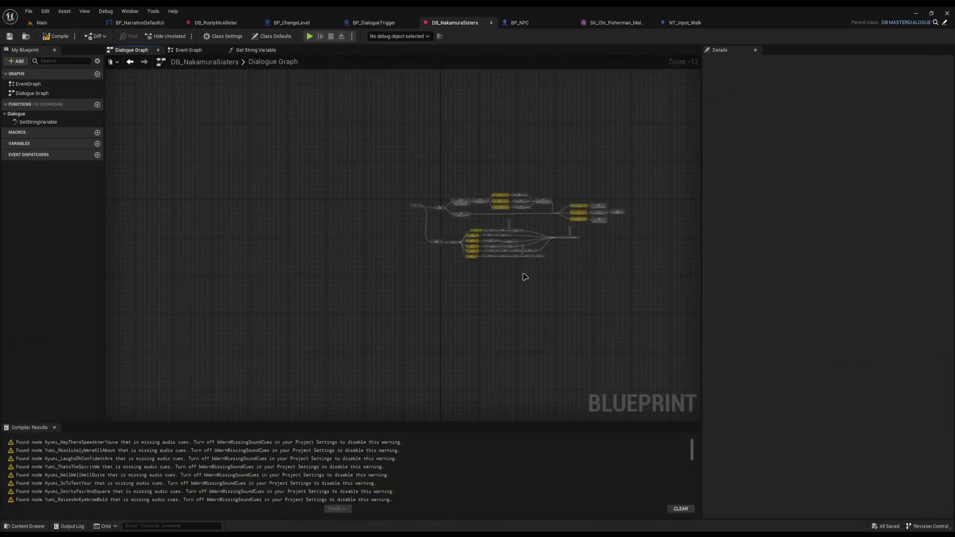
pyautogui.scroll(10, 479, 315)
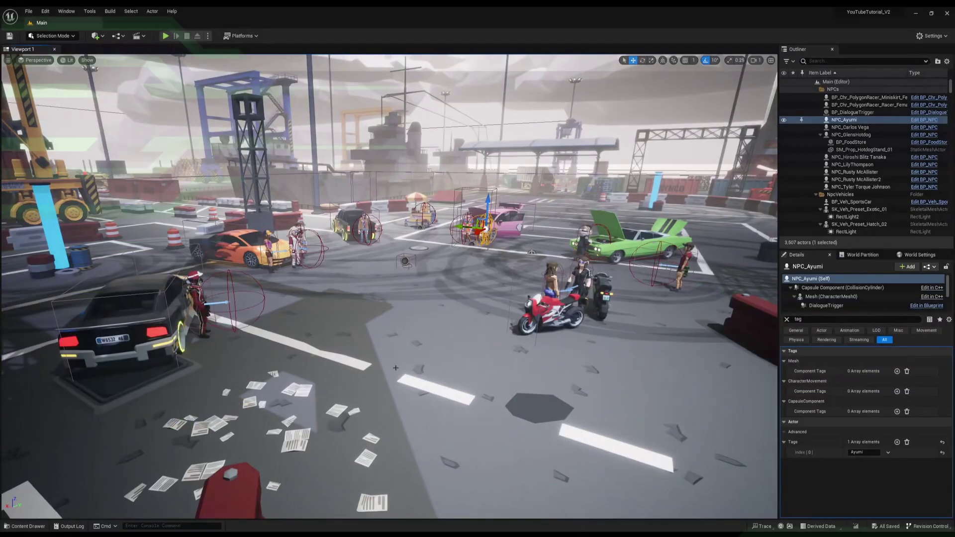
# Find and open the BP_NarrativeDefaultUI widget blueprint and go to its dialogue event graph.
pyautogui.hotkey('ctrl', 'p')
pyautogui.write('narrative def')
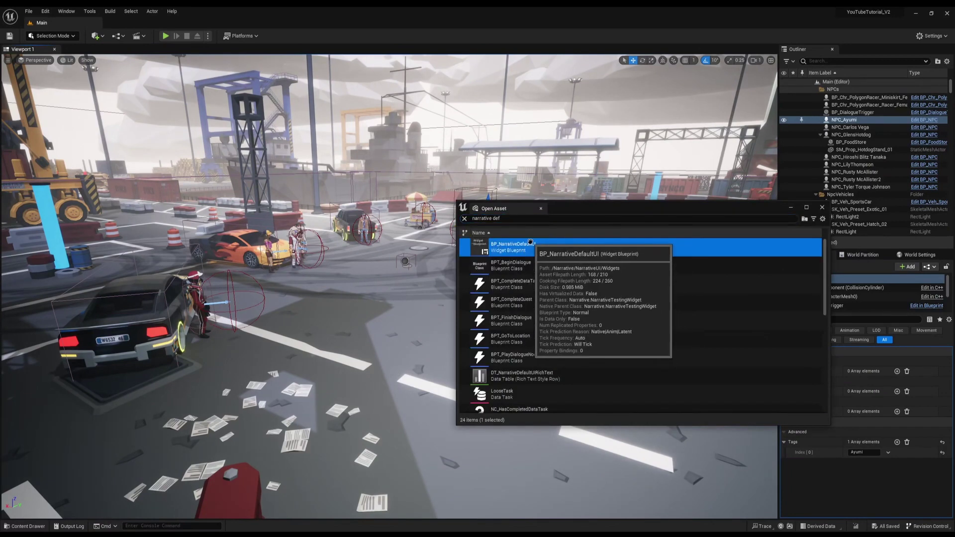
pyautogui.doubleClick(533, 245)
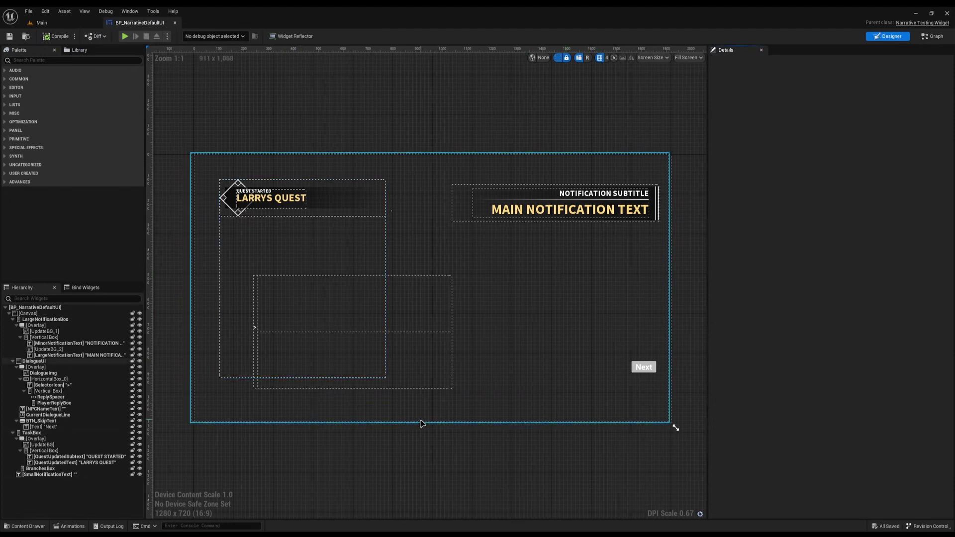
pyautogui.click(930, 36)
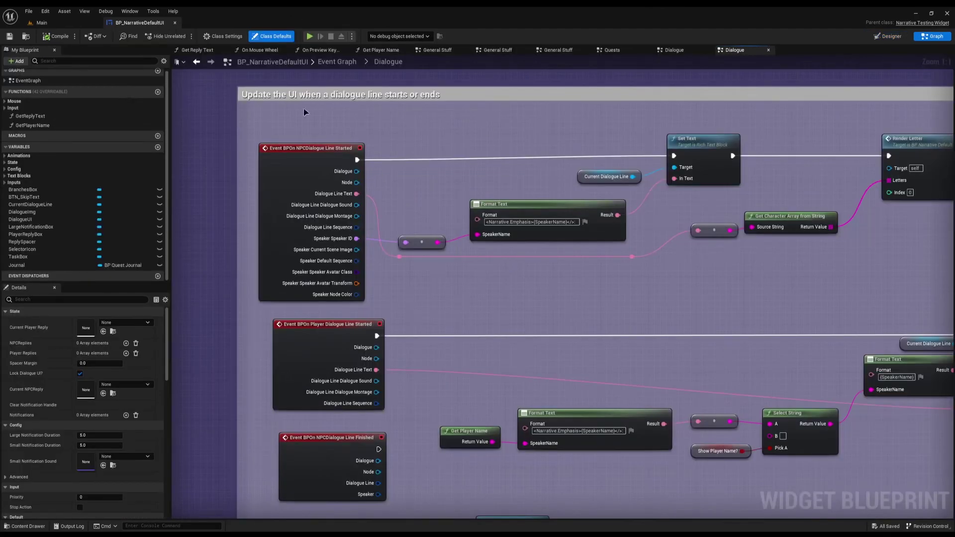
# Examine Event BPOn NPCDialogue Line Started and its speaker outputs, including Speaker Current Scene Image.
pyautogui.click(305, 152)
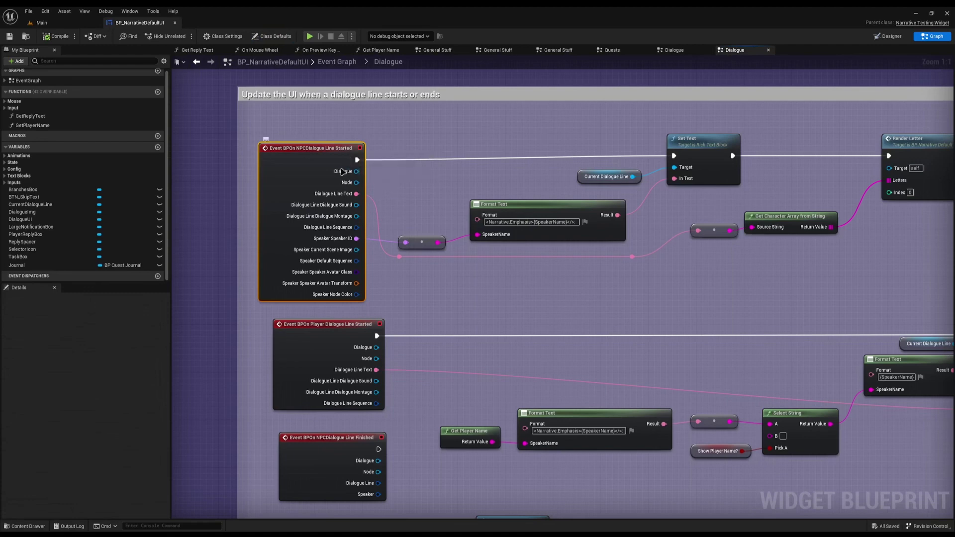
pyautogui.moveTo(499, 272); pyautogui.dragTo(457, 273, button='right')
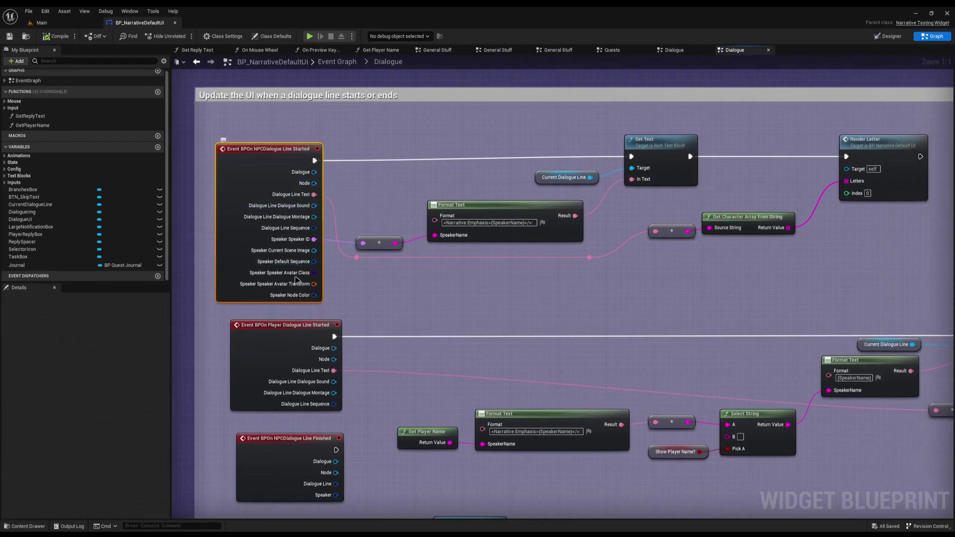
pyautogui.moveTo(464, 296); pyautogui.dragTo(447, 313, button='right')
pyautogui.click(323, 253)
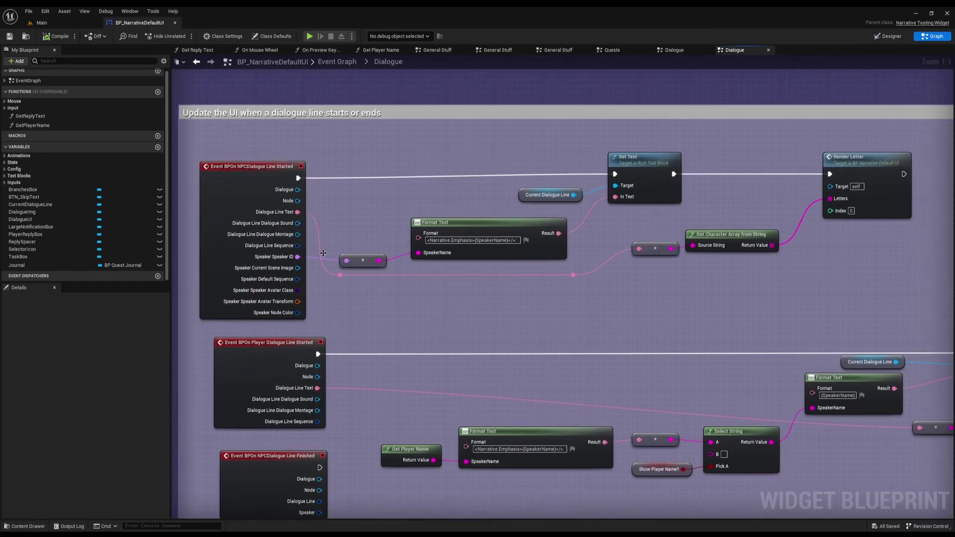
pyautogui.click(252, 195)
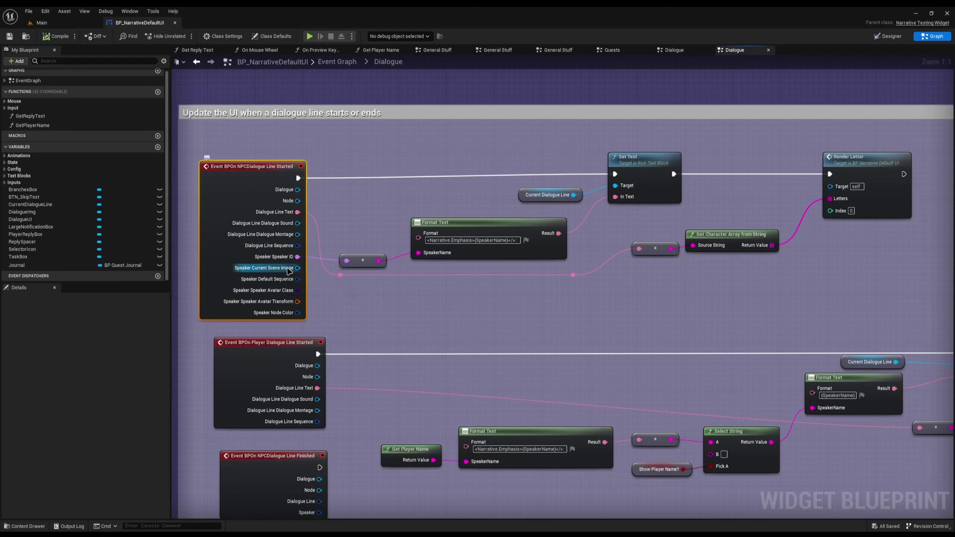
pyautogui.moveTo(288, 269); pyautogui.dragTo(349, 298)
pyautogui.click(621, 324)
pyautogui.moveTo(620, 324); pyautogui.dragTo(573, 324, button='right')
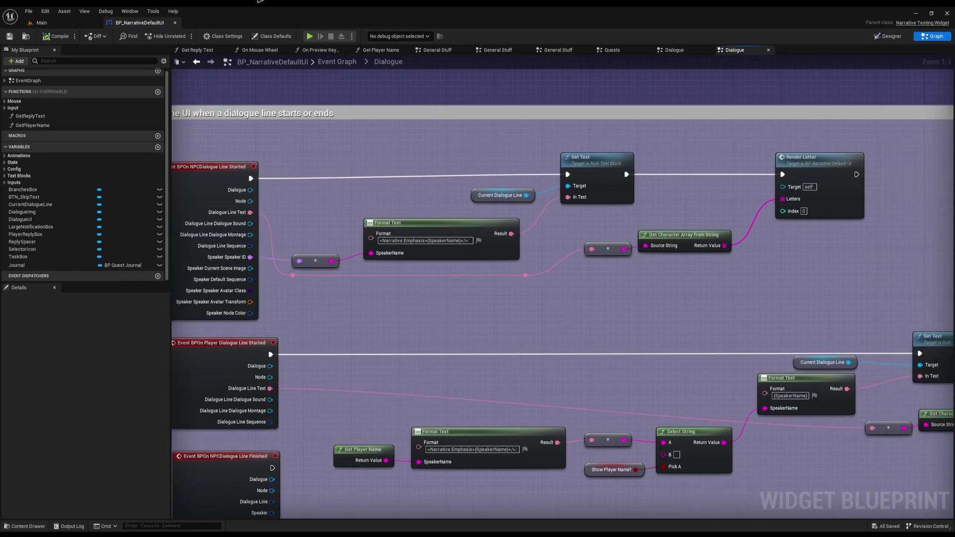
# Add an Image widget to the canvas of BP_NarrativeDefaultUI and set its Size Y to 100.
pyautogui.click(868, 40)
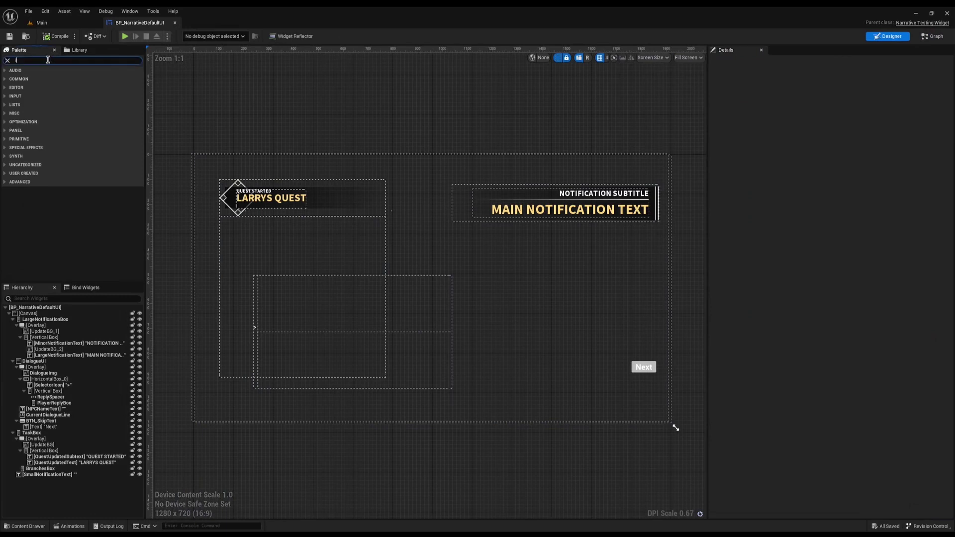
pyautogui.moveTo(30, 79)
pyautogui.mouseDown()
pyautogui.moveTo(161, 400)
pyautogui.moveTo(31, 369)
pyautogui.mouseUp()
pyautogui.click(838, 137)
pyautogui.write('100')
pyautogui.press('Return')
# Get the new image variable in the dialogue event graph and add a Set Brush from Texture node for it.
pyautogui.click(933, 37)
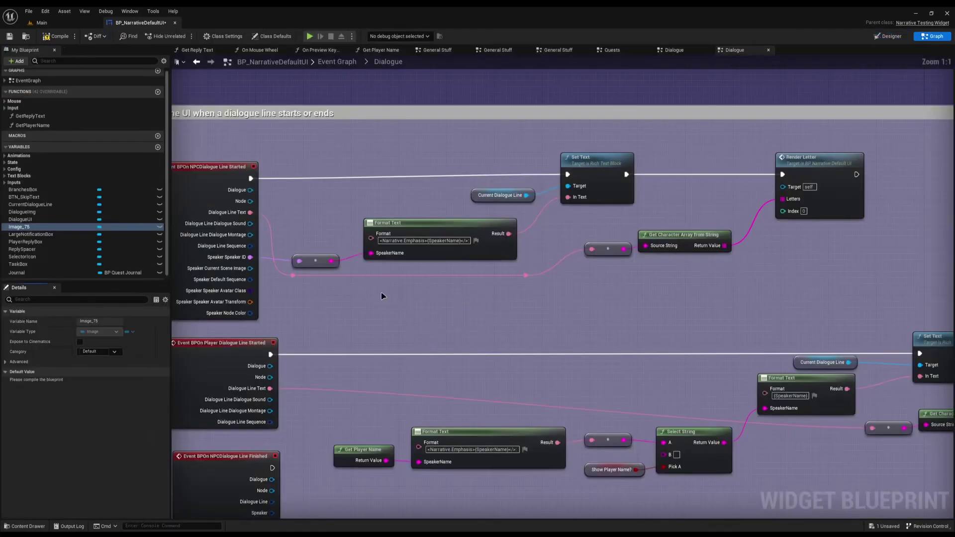
pyautogui.moveTo(283, 294); pyautogui.dragTo(324, 283, button='right')
pyautogui.moveTo(41, 227)
pyautogui.mouseDown()
pyautogui.moveTo(459, 311)
pyautogui.moveTo(322, 286)
pyautogui.moveTo(398, 278)
pyautogui.mouseUp()
pyautogui.write('set brush')
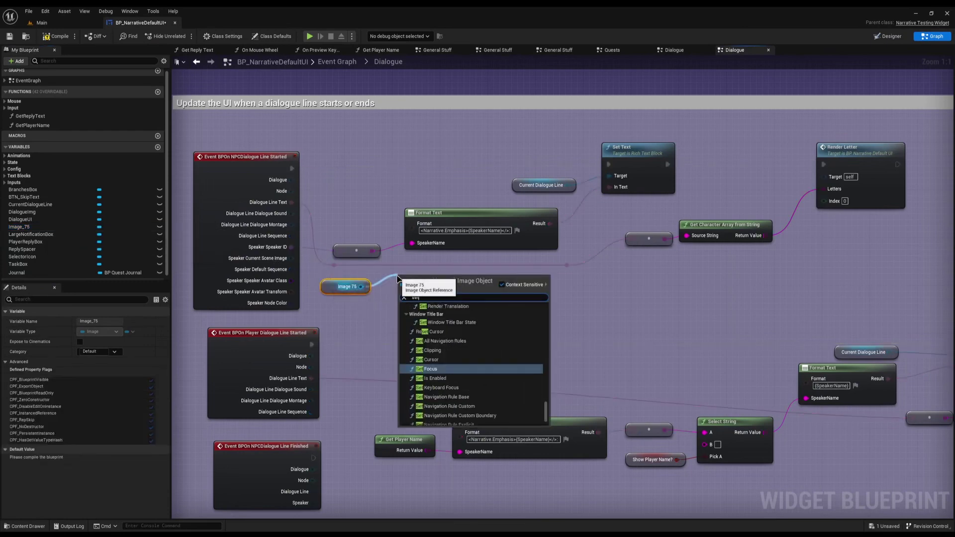
pyautogui.click(453, 370)
# Run Set Brush from Texture between the NPC line started event and Set Text, feed it Speaker Current Scene Image, and compile.
pyautogui.moveTo(400, 296)
pyautogui.mouseDown()
pyautogui.moveTo(280, 188)
pyautogui.moveTo(292, 168)
pyautogui.mouseUp()
pyautogui.moveTo(470, 296); pyautogui.dragTo(608, 165)
pyautogui.moveTo(292, 258); pyautogui.dragTo(401, 321)
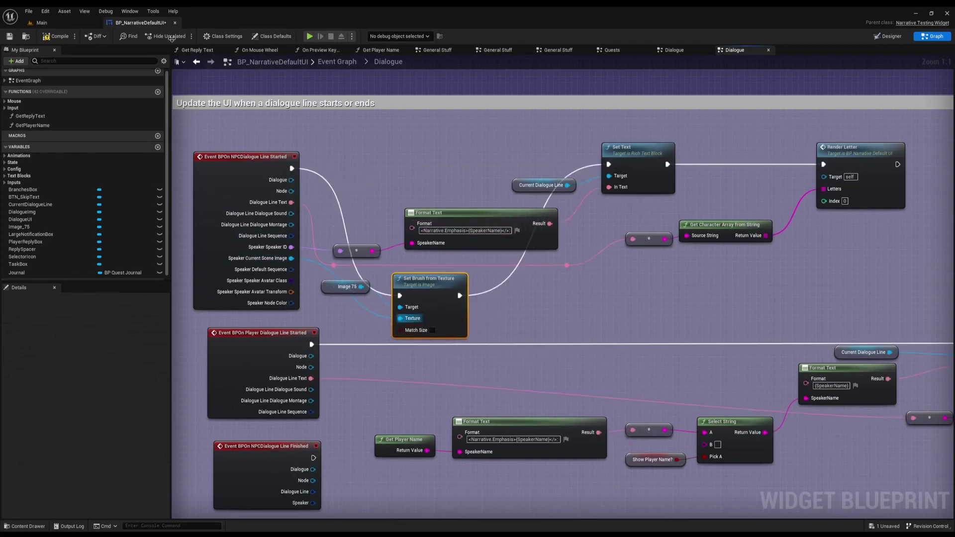
pyautogui.click(57, 37)
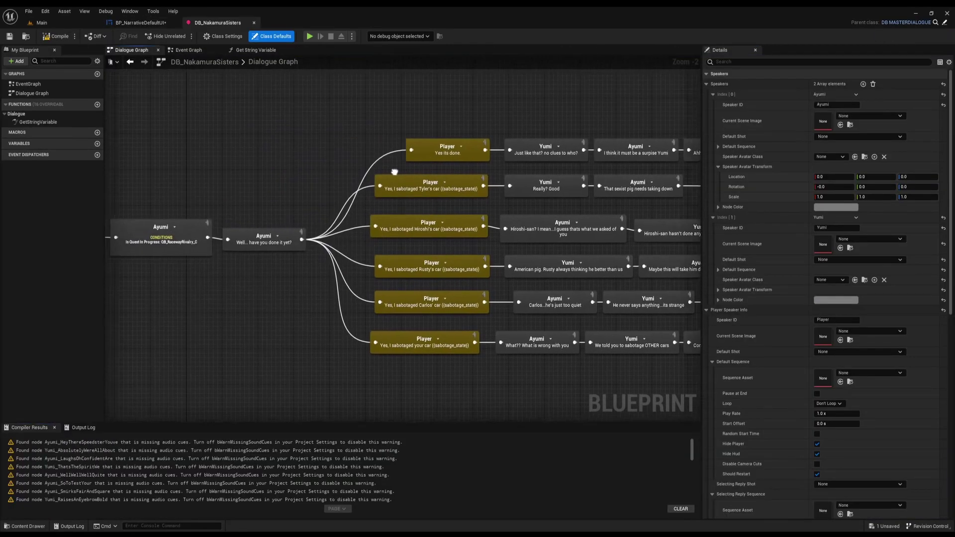
# In the speaker settings of DB_NakamuraSisters, set Ayumi's Current Scene Image to the AICON-Green texture.
pyautogui.moveTo(393, 238); pyautogui.dragTo(603, 488, button='right')
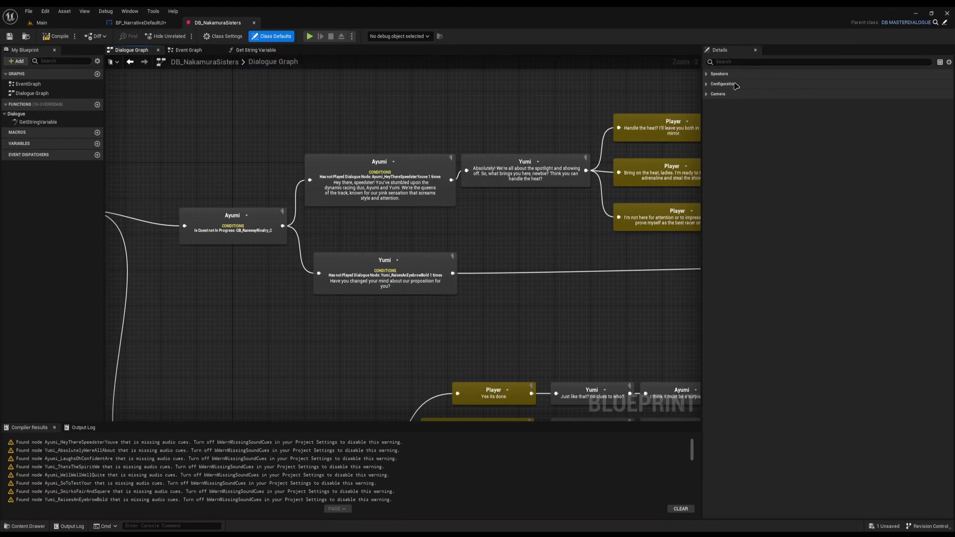
pyautogui.click(722, 74)
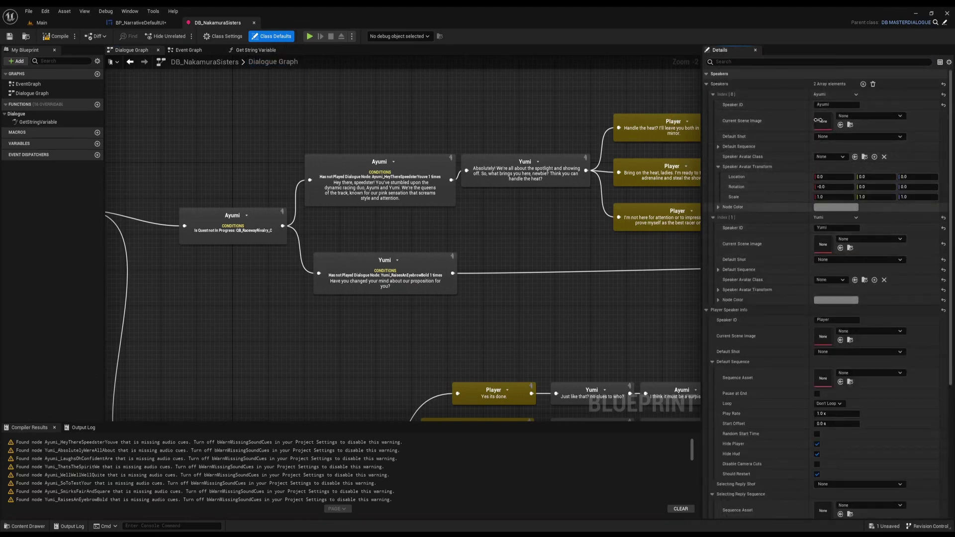
pyautogui.click(847, 116)
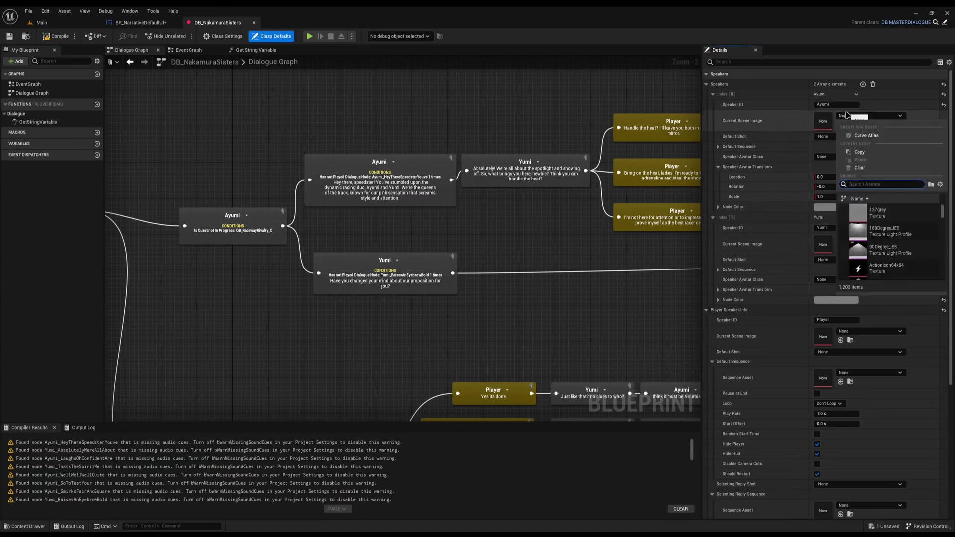
pyautogui.scroll(-5, 891, 234)
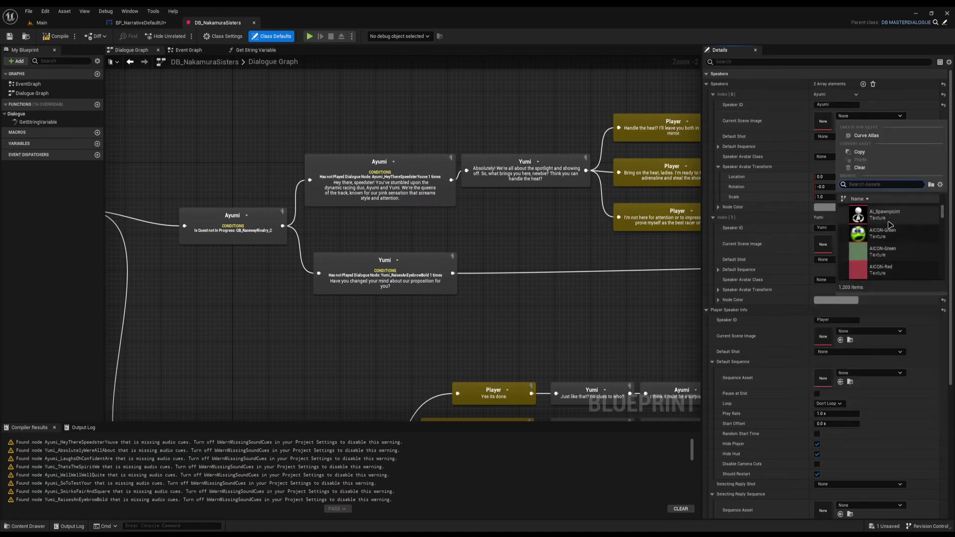
pyautogui.click(881, 233)
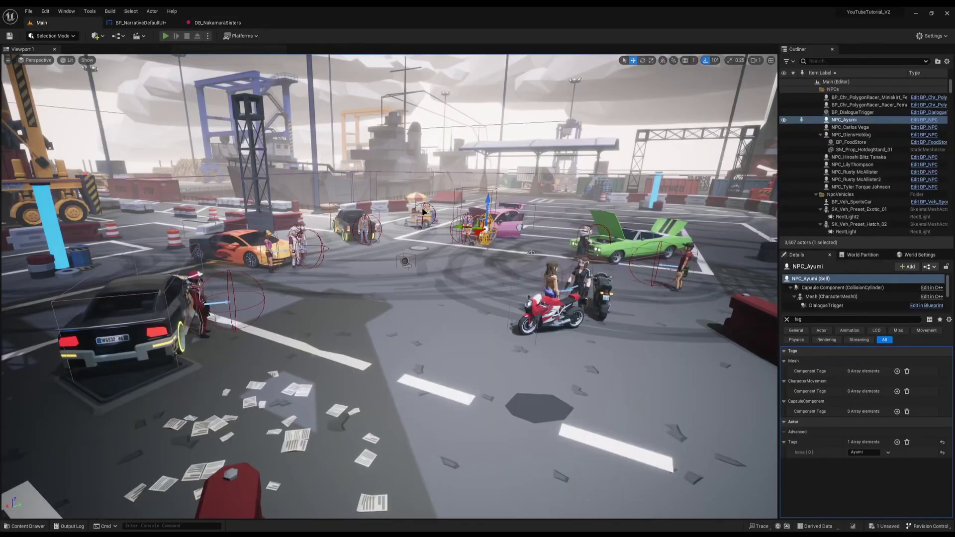
# Play the Main level, walk up to the two sisters and start their dialogue to test the speaker image.
pyautogui.hotkey('alt', 'p')
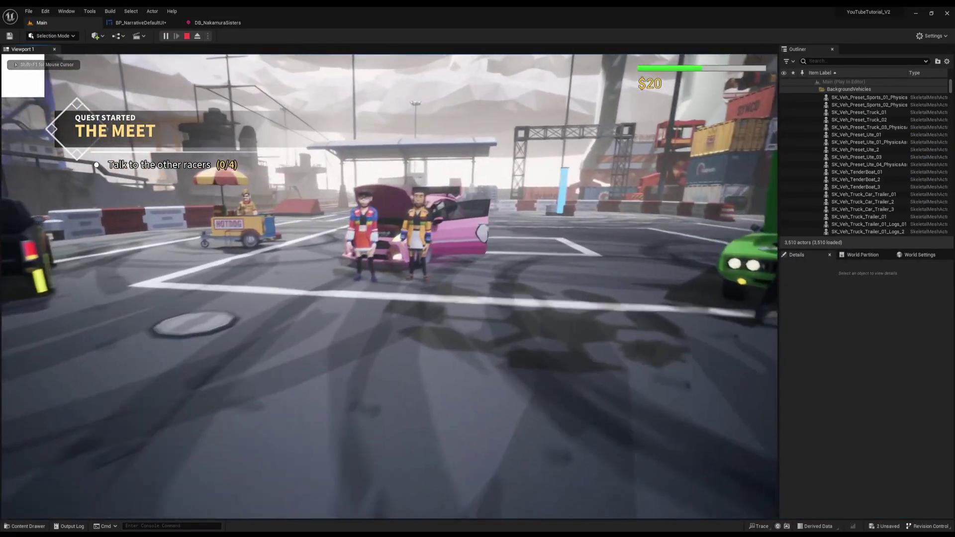
pyautogui.press('w')
pyautogui.press('e')
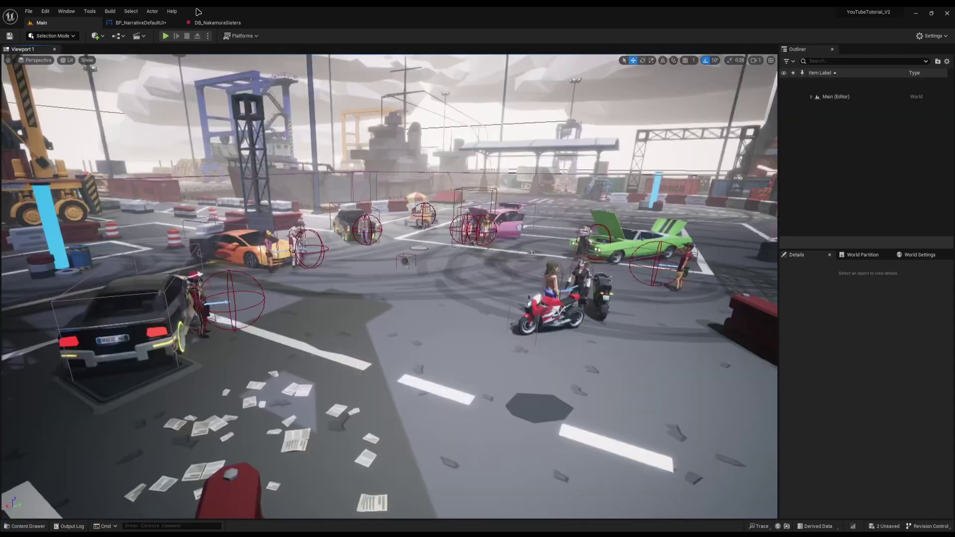
# In BP_NarrativeDefaultUI, anchor the speaker image to the left edge with vertical stretch and set its Size X to 1000.
pyautogui.click(140, 22)
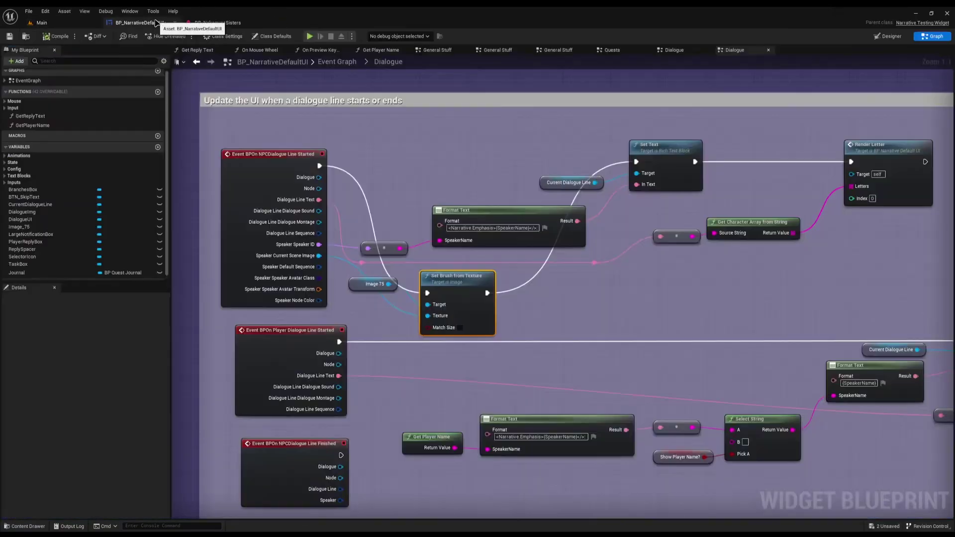
pyautogui.click(888, 36)
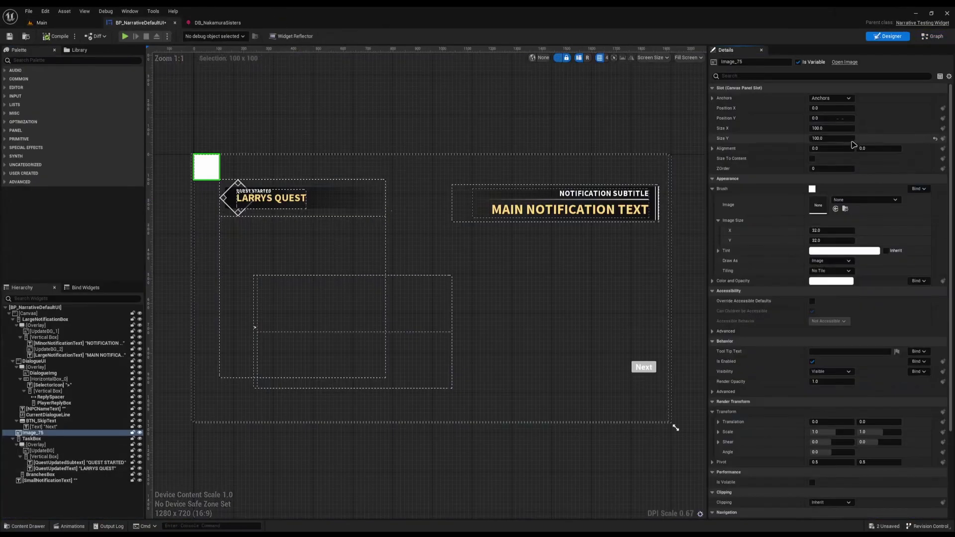
pyautogui.click(836, 99)
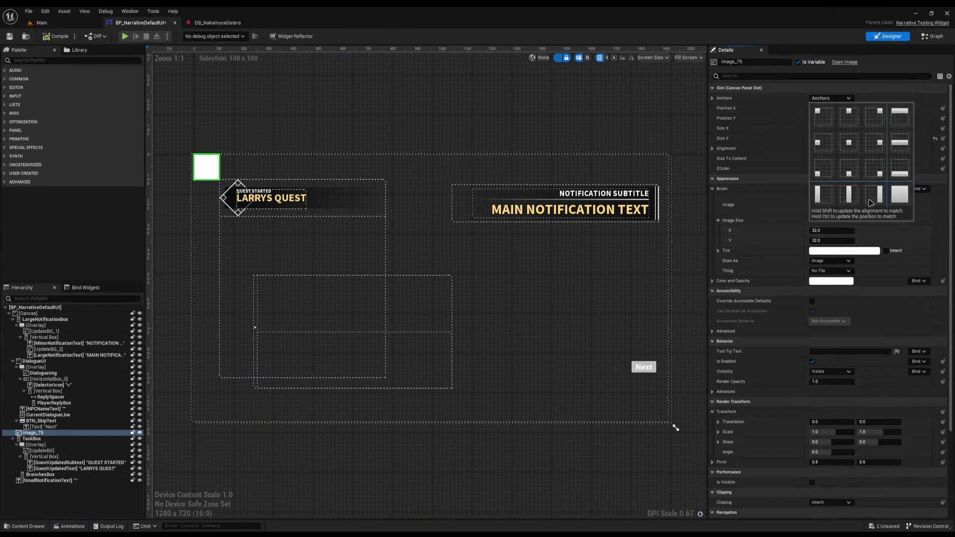
pyautogui.click(824, 194)
pyautogui.click(828, 128)
pyautogui.write('1000')
pyautogui.press('Return')
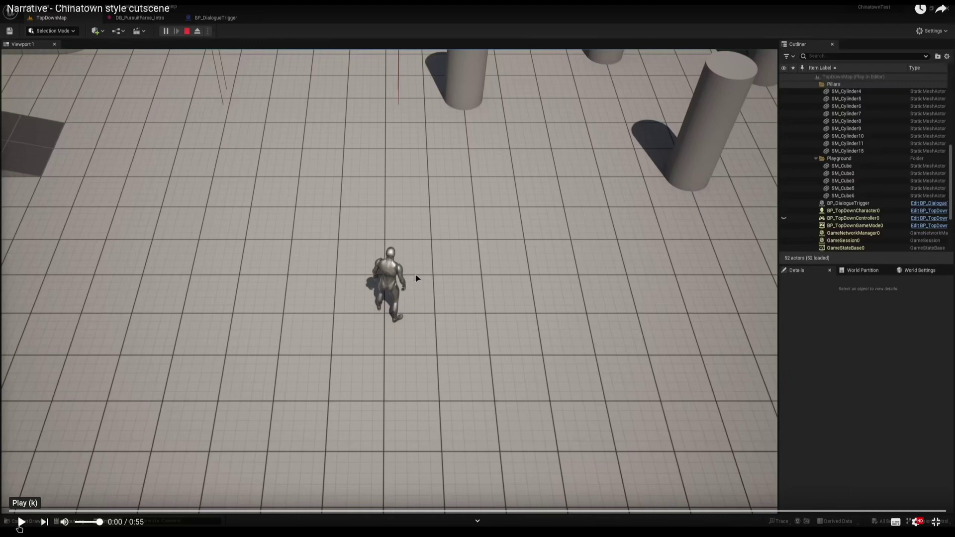
# Play the "Narrative - Chinatown style cutscene" video as an example of speaker scene images.
pyautogui.click(20, 523)
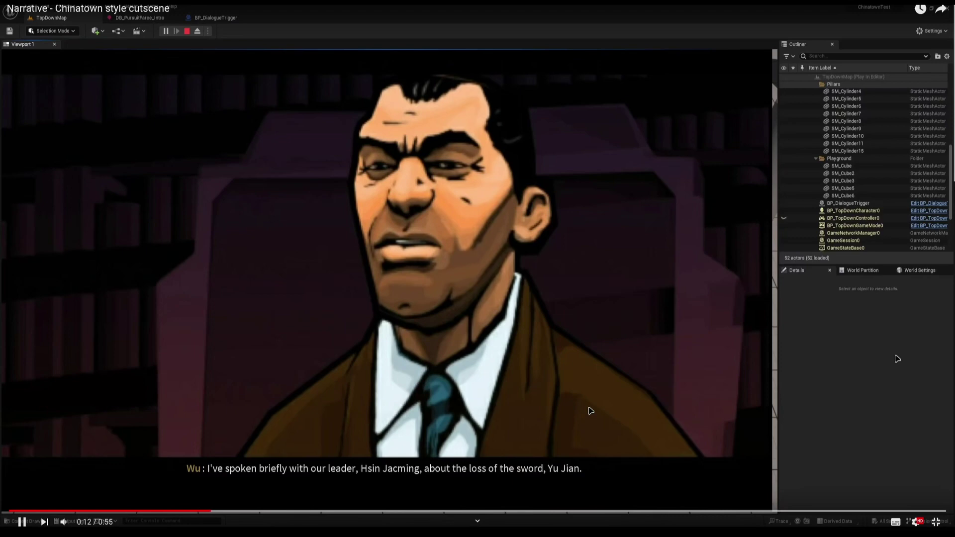
# Skip ahead through the Chinatown style cutscene video in 5-second jumps to view the other speakers' scene images.
pyautogui.press('Right')
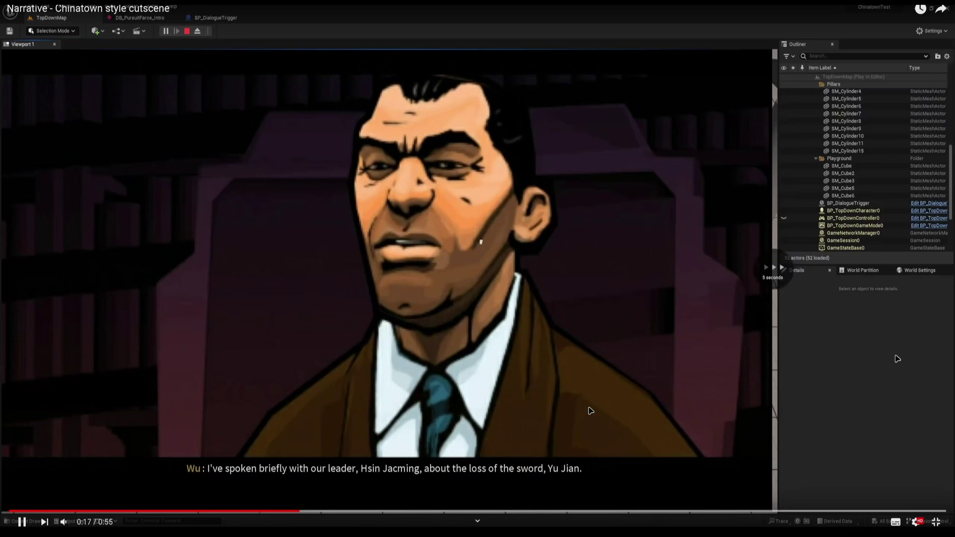
pyautogui.press('Right')
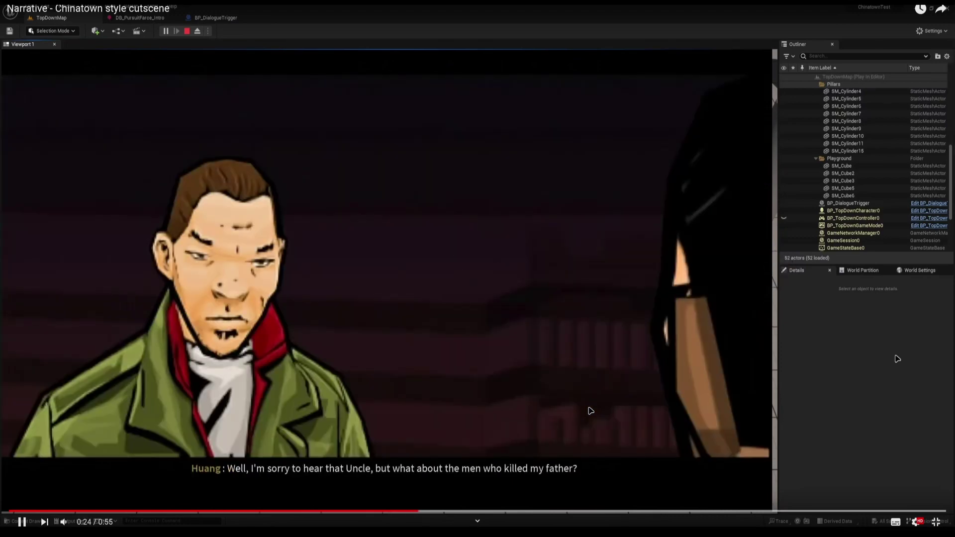
pyautogui.press('Right')
pyautogui.press('Right')
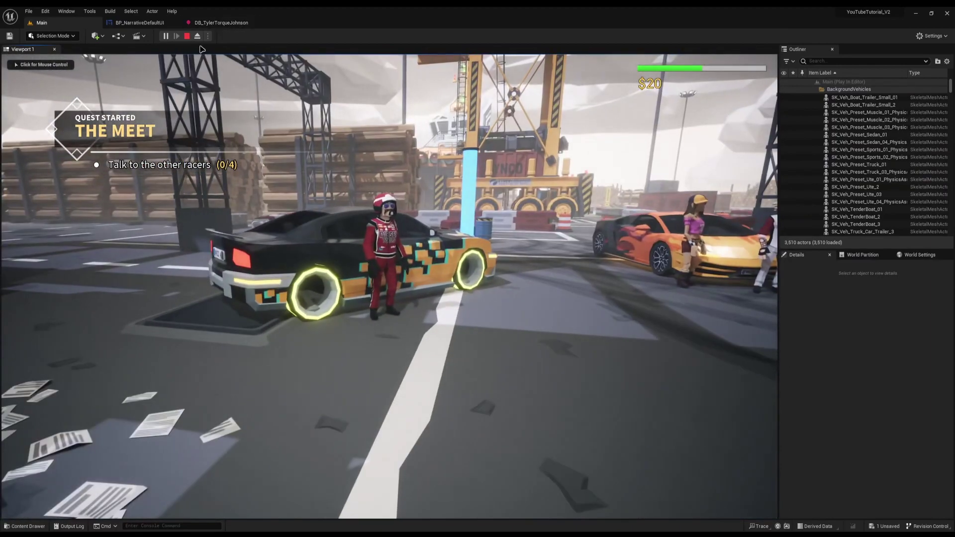
# Eject from the player during play, look around the player character with the free camera, and possess the player again.
pyautogui.click(198, 36)
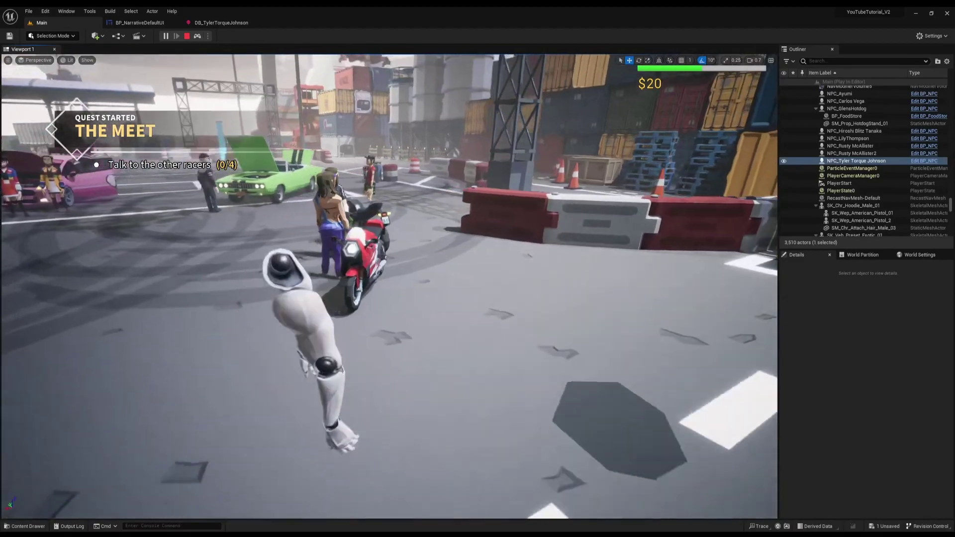
pyautogui.moveTo(390, 286); pyautogui.dragTo(338, 289, button='right')
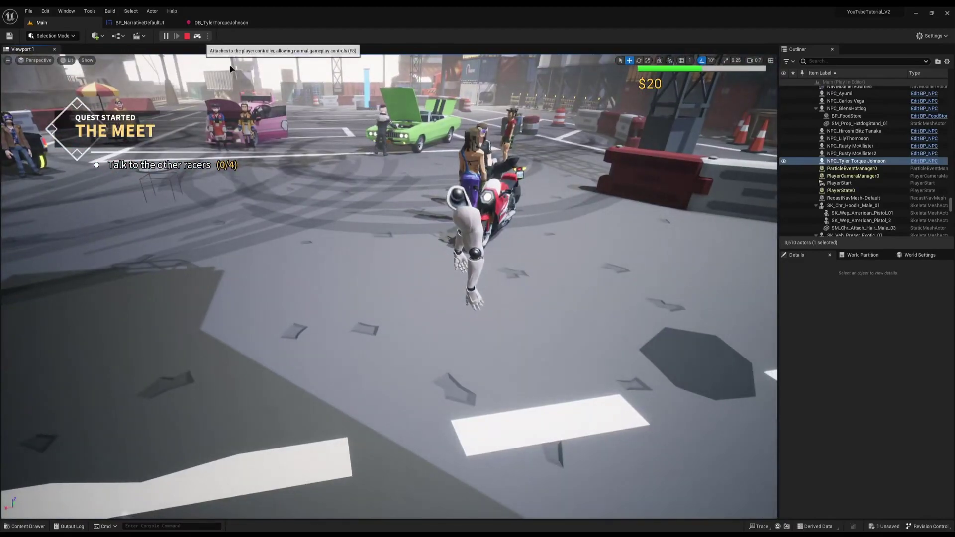
pyautogui.click(197, 36)
# Walk up to Tyler Torque Johnson, start his dialogue to check the player's avatar, then exit the dialogue and release the cursor.
pyautogui.press('w')
pyautogui.press('e')
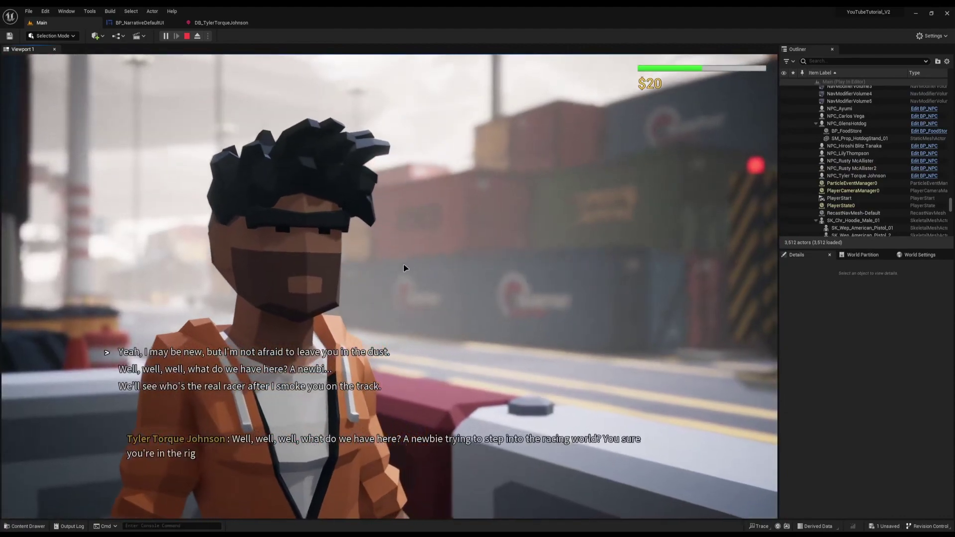
pyautogui.press('Tab')
pyautogui.hotkey('shift', 'F1')
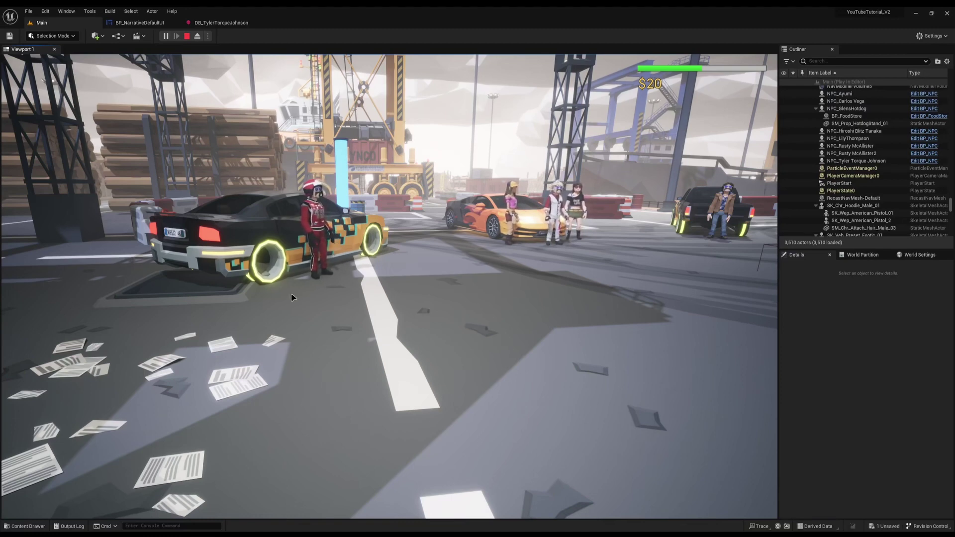
# In the class defaults of DB_TylerTorqueJohnson, examine the speaker's avatar settings and the Speaker Avatar Class under Player Speaker Info.
pyautogui.click(204, 23)
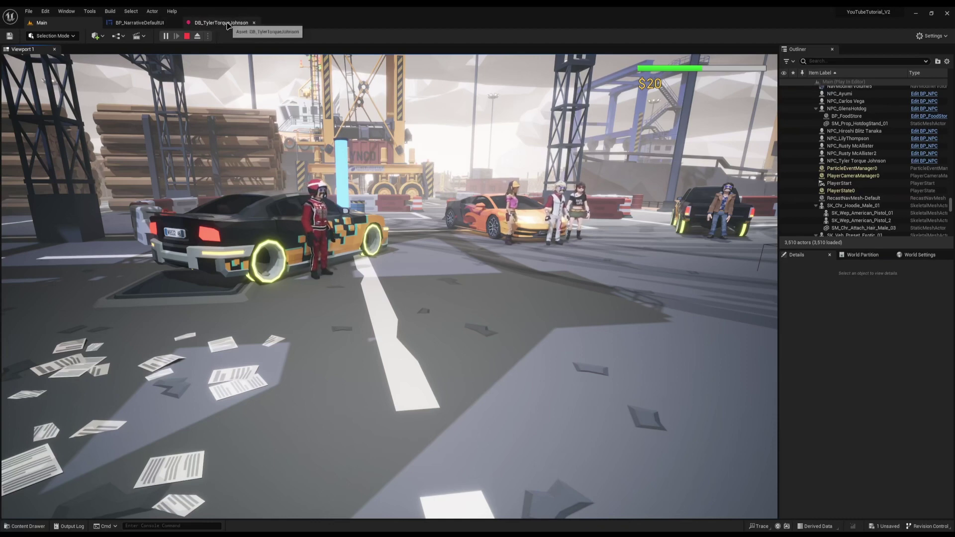
pyautogui.click(273, 37)
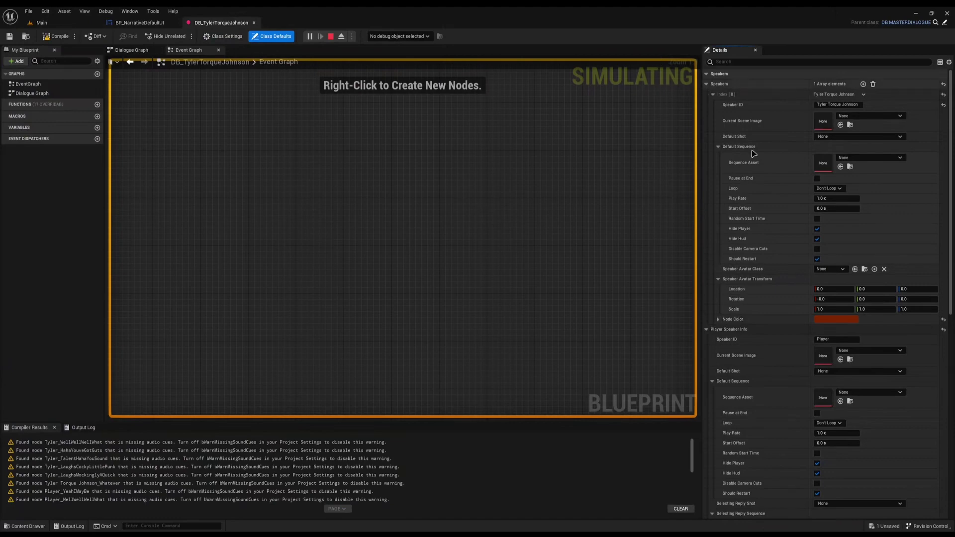
pyautogui.moveTo(779, 274)
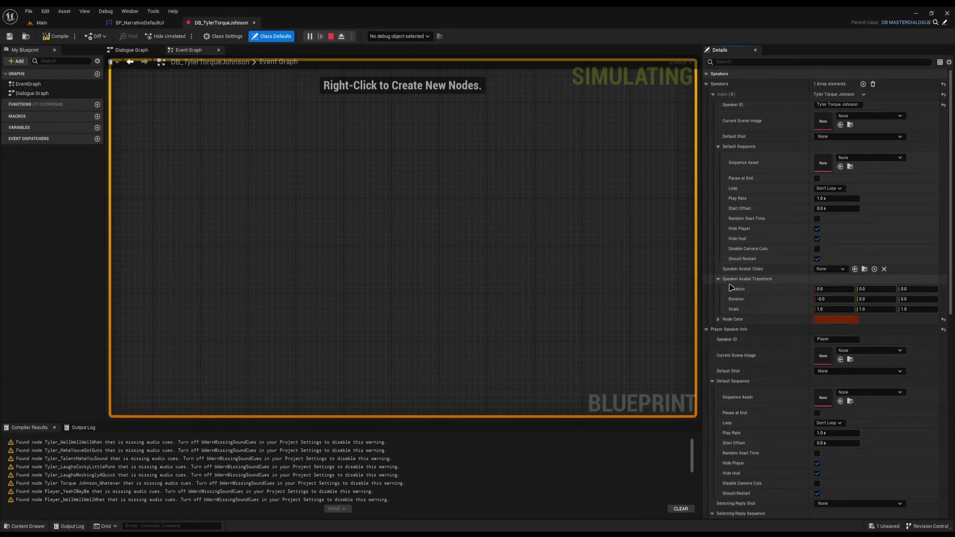
pyautogui.click(740, 279)
pyautogui.scroll(-4, 785, 313)
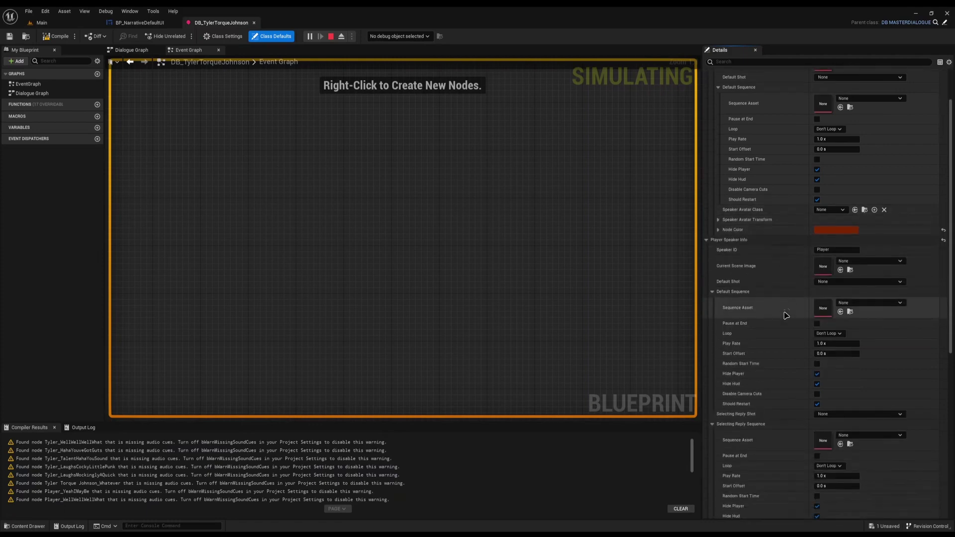
pyautogui.scroll(-5, 772, 324)
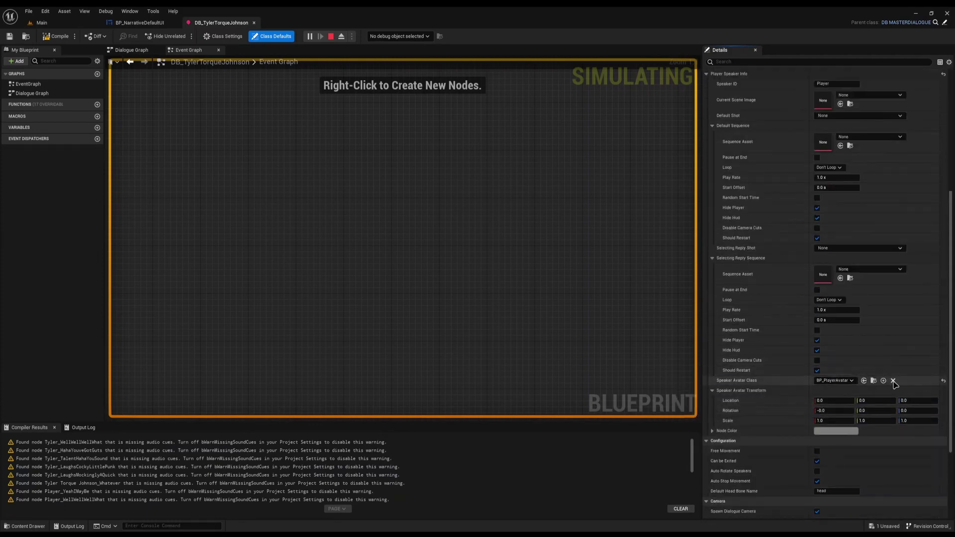
# Open the BP_PlayerAvatar blueprint used as the player's Speaker Avatar Class, inspect its character mesh and event graph, and close it.
pyautogui.click(874, 381)
pyautogui.doubleClick(431, 473)
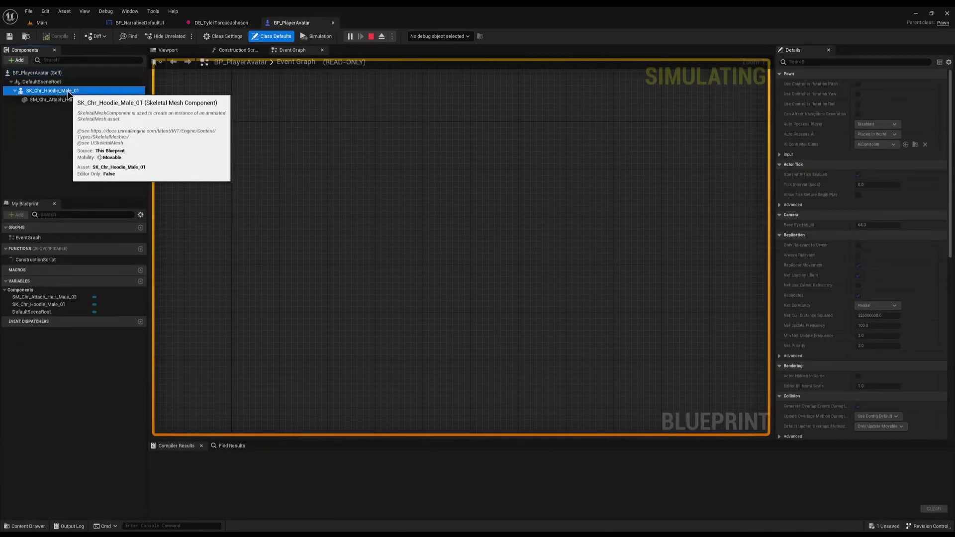
pyautogui.click(170, 49)
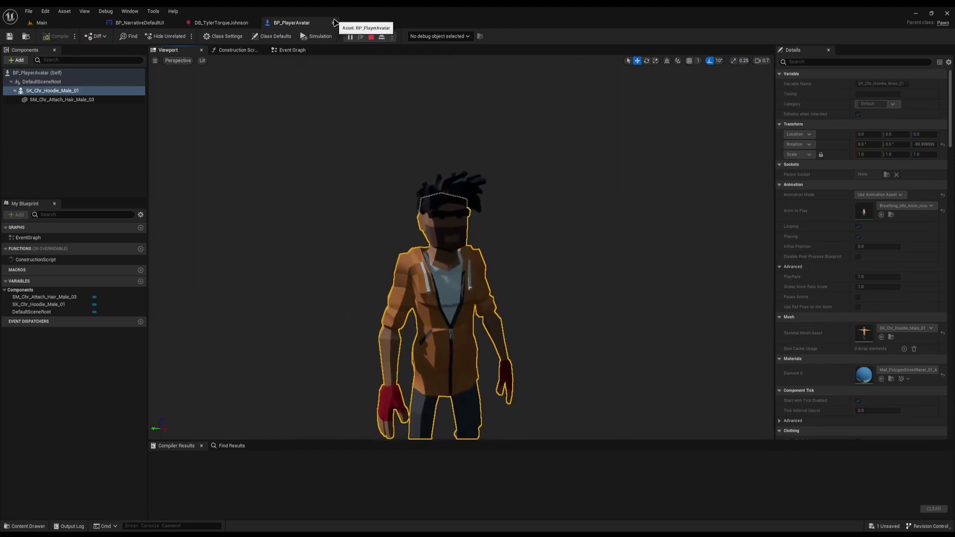
pyautogui.click(289, 50)
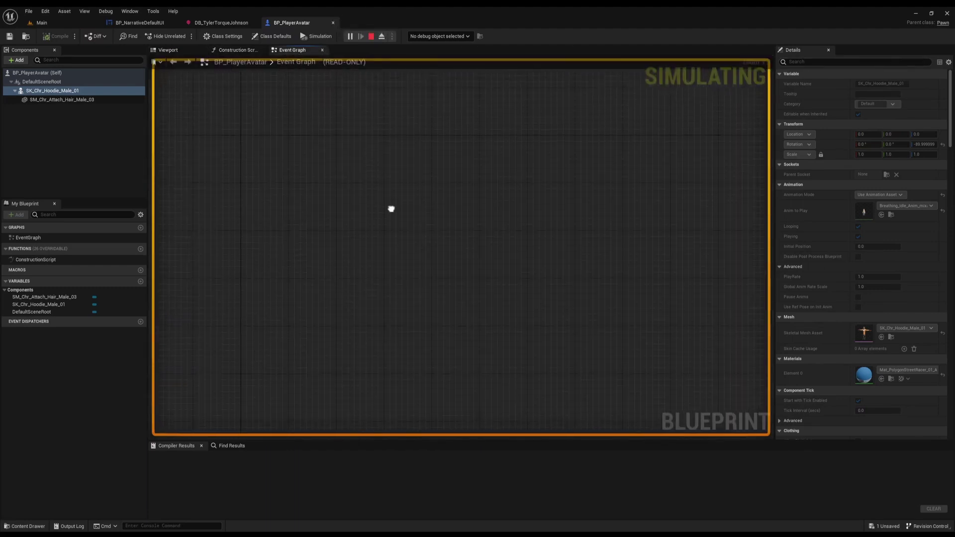
pyautogui.click(333, 22)
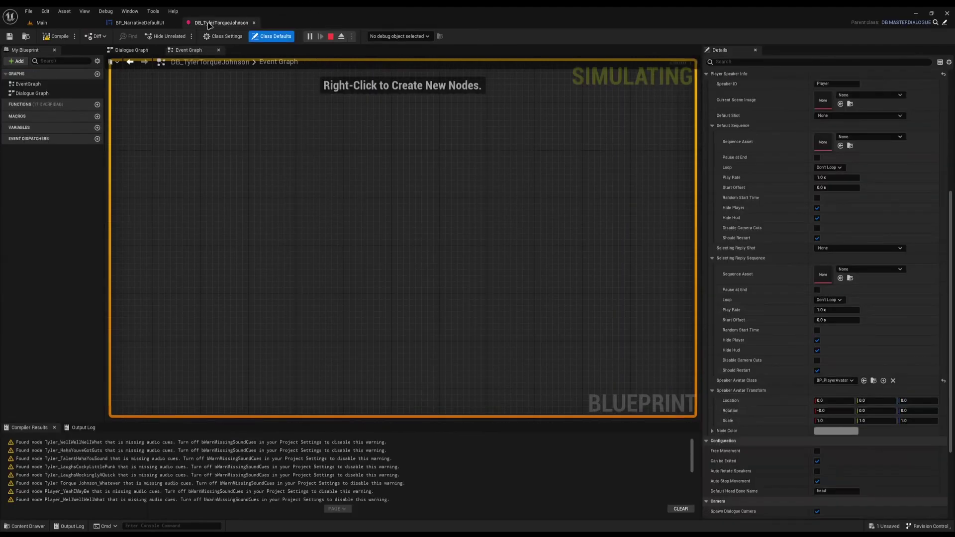